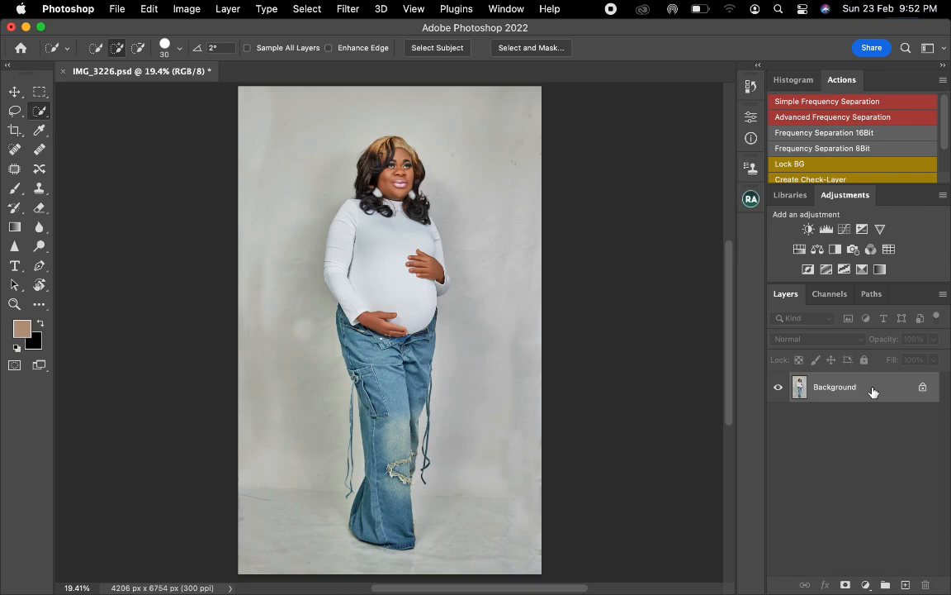
- Duplicate the Background layer and place the copy in a new layer group
{"action": "left_click_drag", "start_coordinate": [873, 391], "coordinate": [905, 581]}
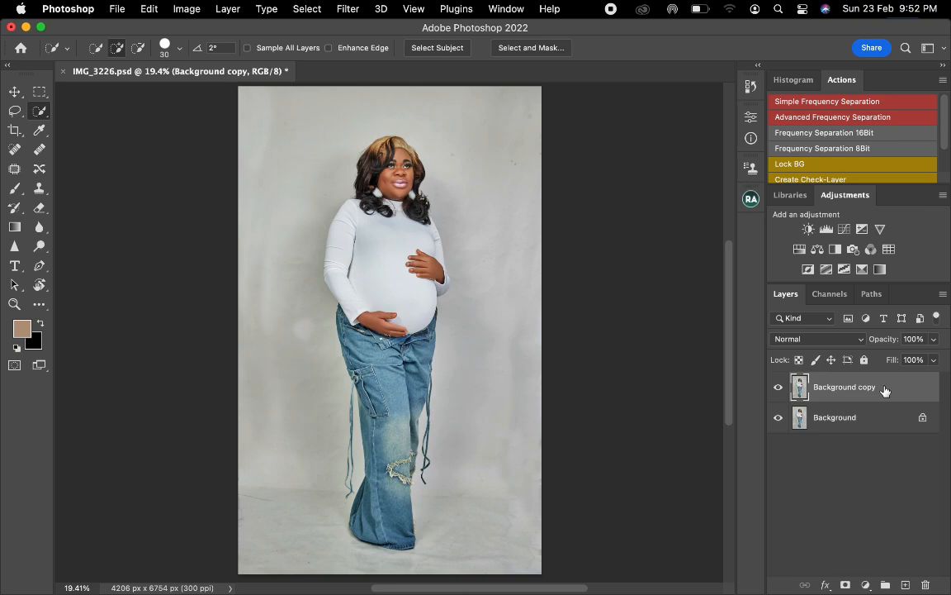
{"action": "left_click_drag", "start_coordinate": [885, 389], "coordinate": [885, 583]}
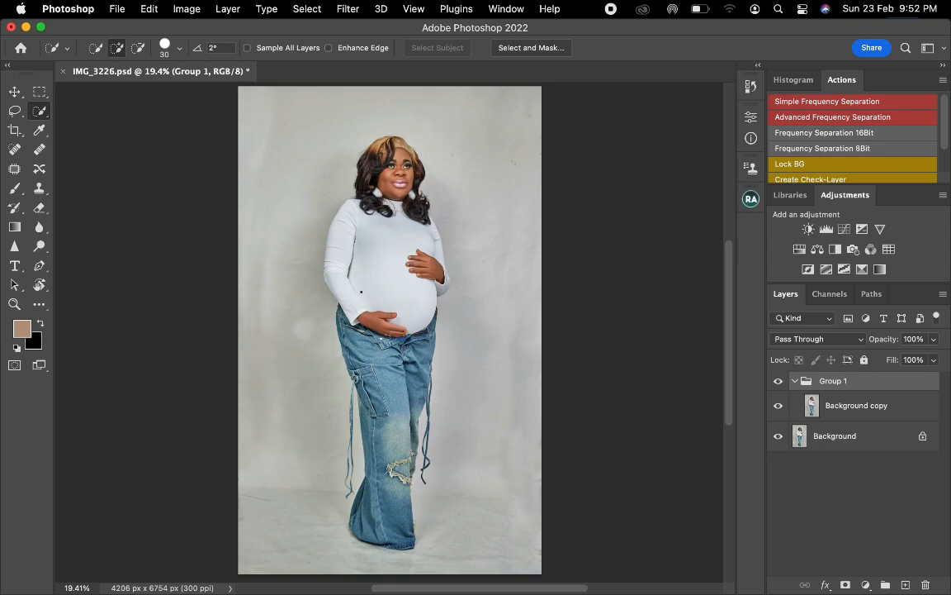
- Load the saved selection of the woman and apply it as a layer mask on Group 1
{"action": "right_click", "coordinate": [361, 290]}
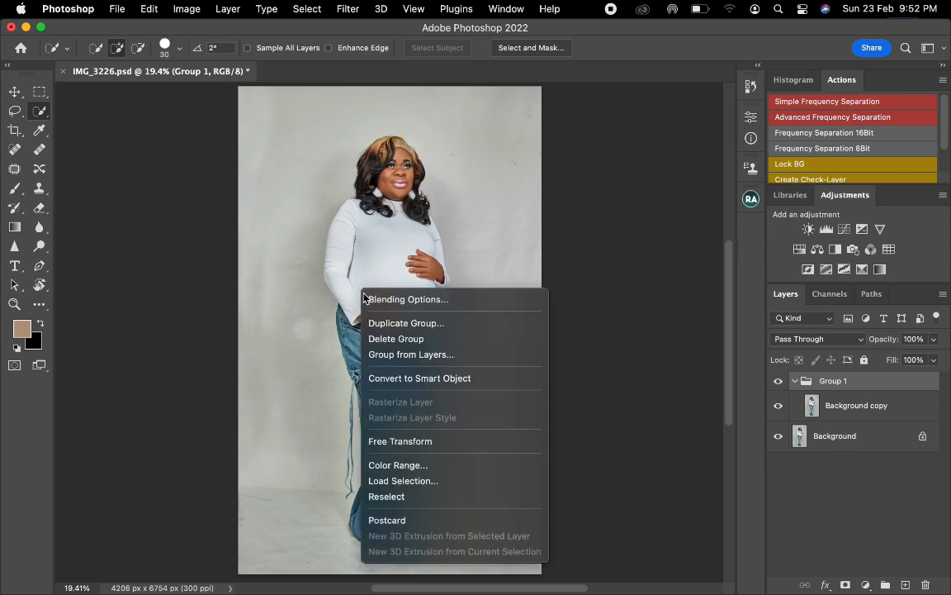
{"action": "left_click", "coordinate": [391, 483]}
{"action": "left_click", "coordinate": [394, 254]}
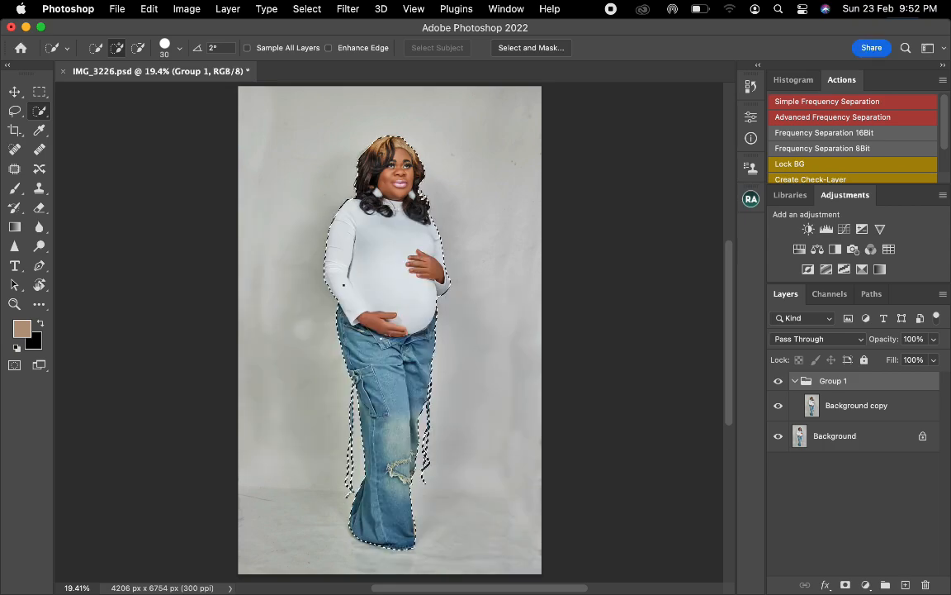
{"action": "left_click", "coordinate": [846, 585]}
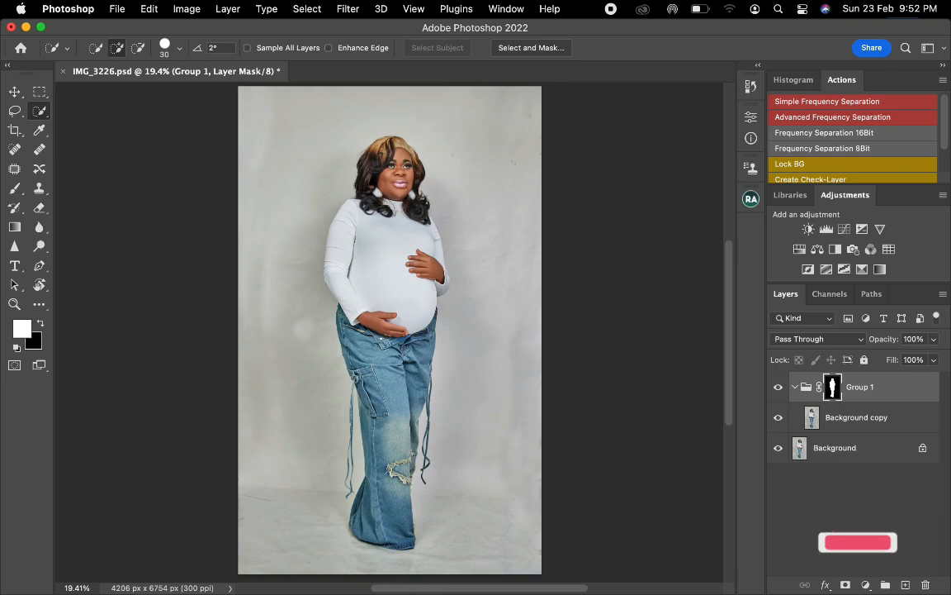
- Choose the Mixer Brush, enlarge it to 175 px, and try it over the woman's face on the Background copy layer
{"action": "left_click", "coordinate": [41, 308]}
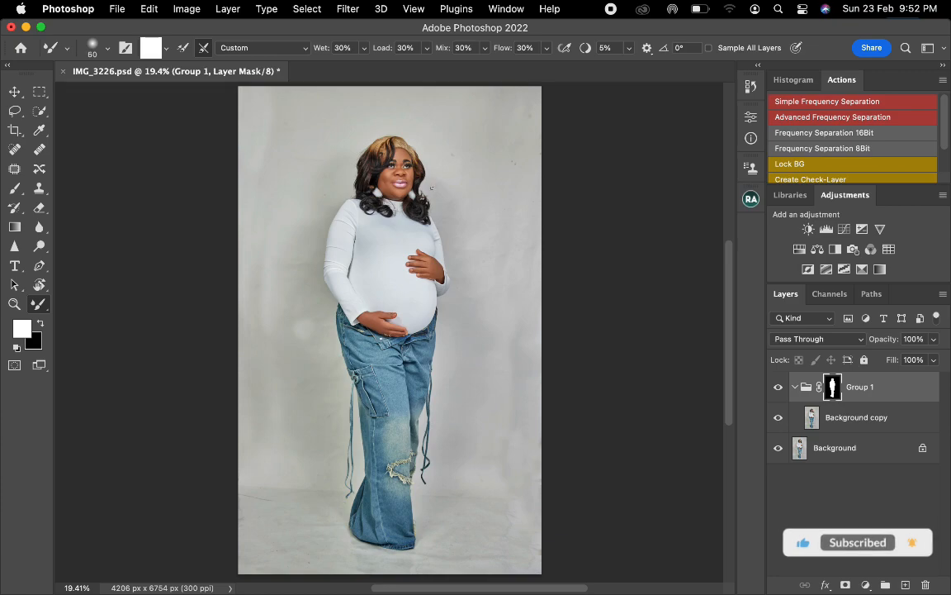
{"action": "key", "text": "bracketright"}
{"action": "key", "text": "bracketright"}
{"action": "key", "text": "bracketright"}
{"action": "key", "text": "bracketright"}
{"action": "key", "text": "bracketright"}
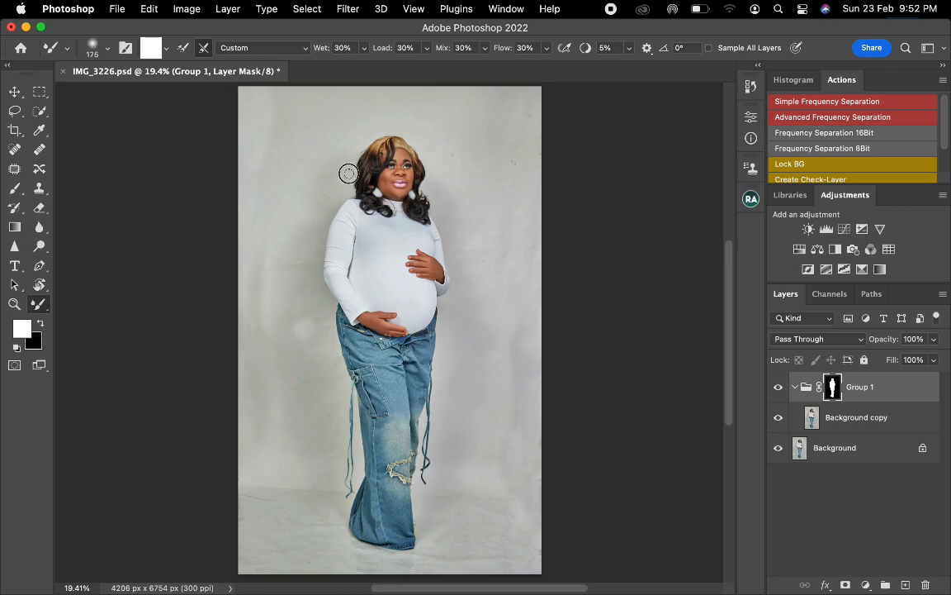
{"action": "left_click", "coordinate": [396, 176]}
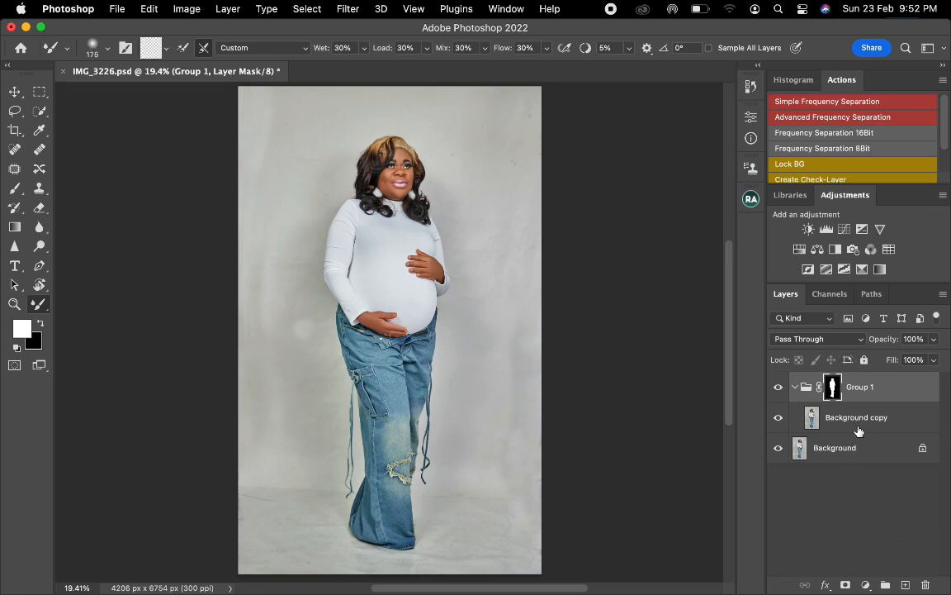
{"action": "left_click", "coordinate": [796, 418]}
{"action": "mouse_move", "coordinate": [396, 189]}
{"action": "left_mouse_down"}
{"action": "mouse_move", "coordinate": [424, 187]}
{"action": "mouse_move", "coordinate": [399, 176]}
{"action": "left_mouse_up"}
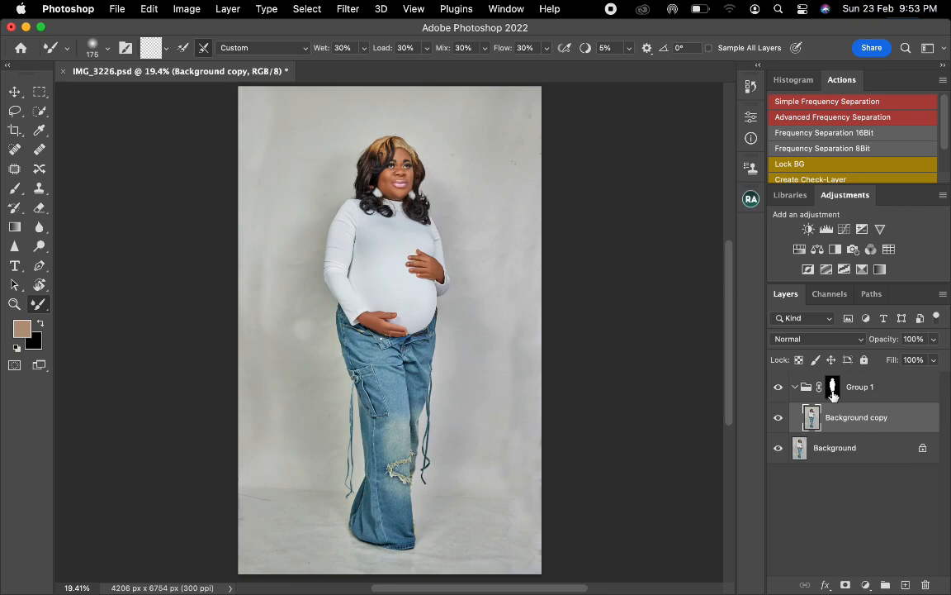
- Invert the mask of Group 1 so that its edits affect only the backdrop and protect the woman
{"action": "left_click", "coordinate": [828, 390]}
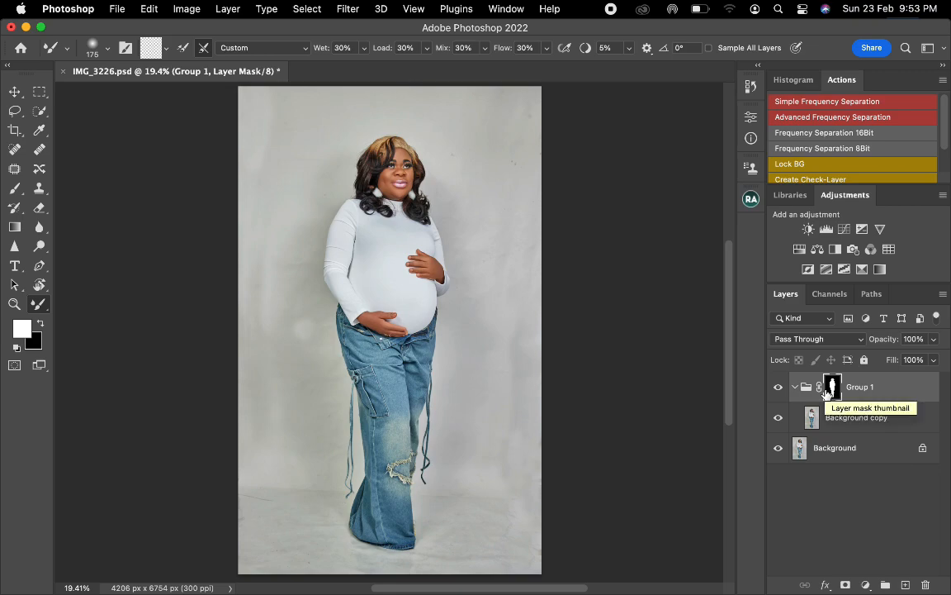
{"action": "key", "text": "super+i"}
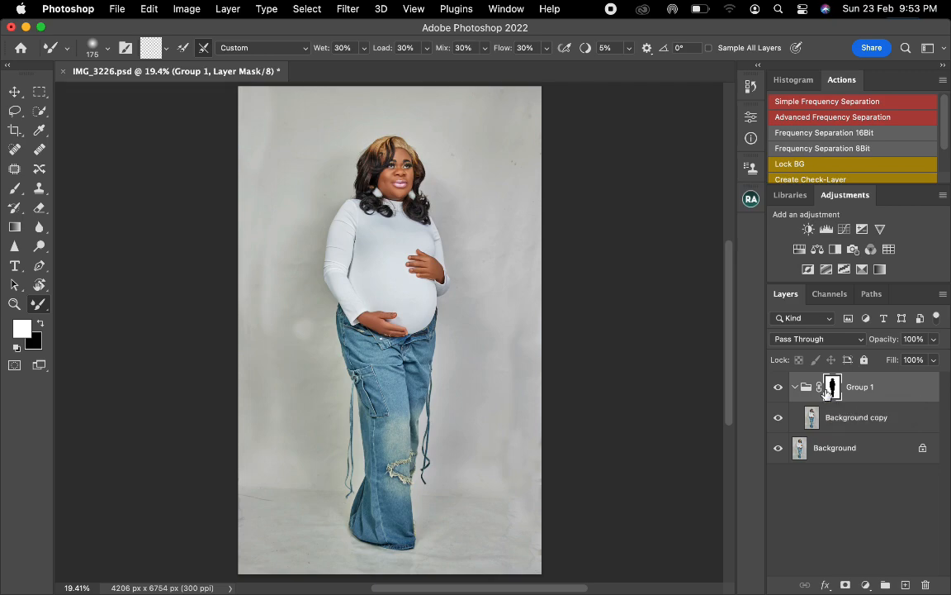
- On the Background copy layer, make a rectangular selection of the whole wall area down to the floor line
{"action": "left_click", "coordinate": [901, 419]}
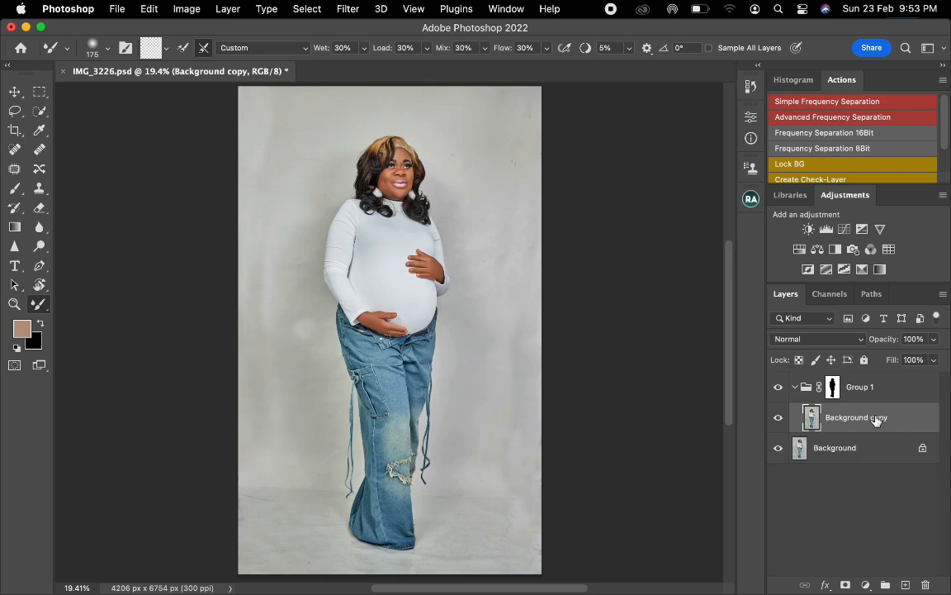
{"action": "left_click", "coordinate": [39, 92]}
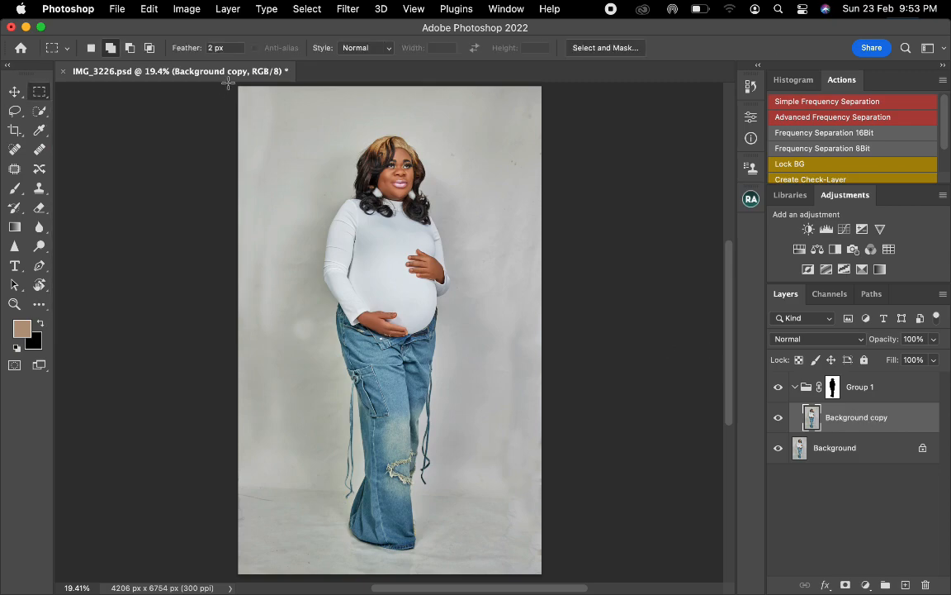
{"action": "left_click_drag", "start_coordinate": [228, 87], "coordinate": [570, 488]}
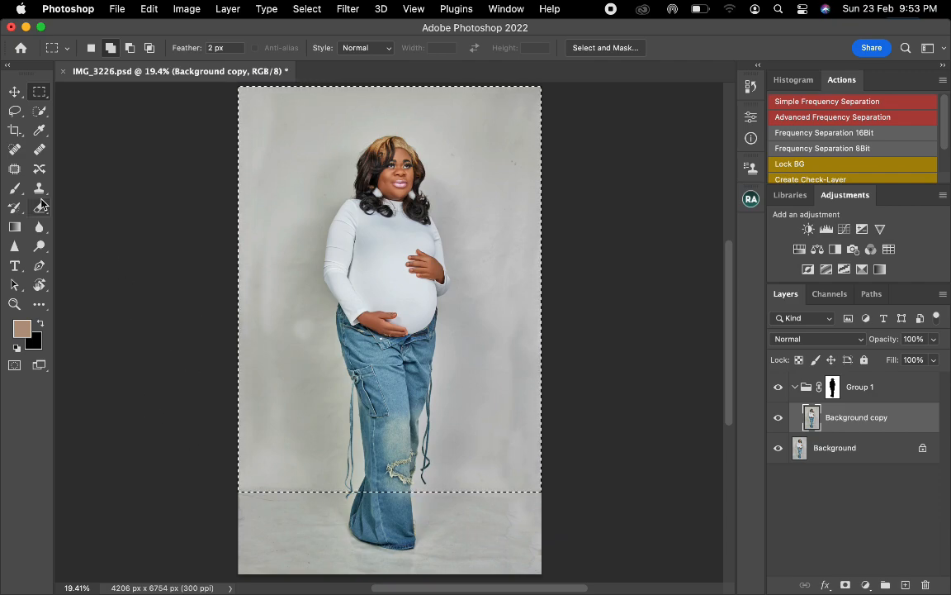
- Sample the light grey of the wall and add a Solid Color fill layer in #c8c9c7 over the selection at 85% opacity
{"action": "left_click", "coordinate": [39, 130]}
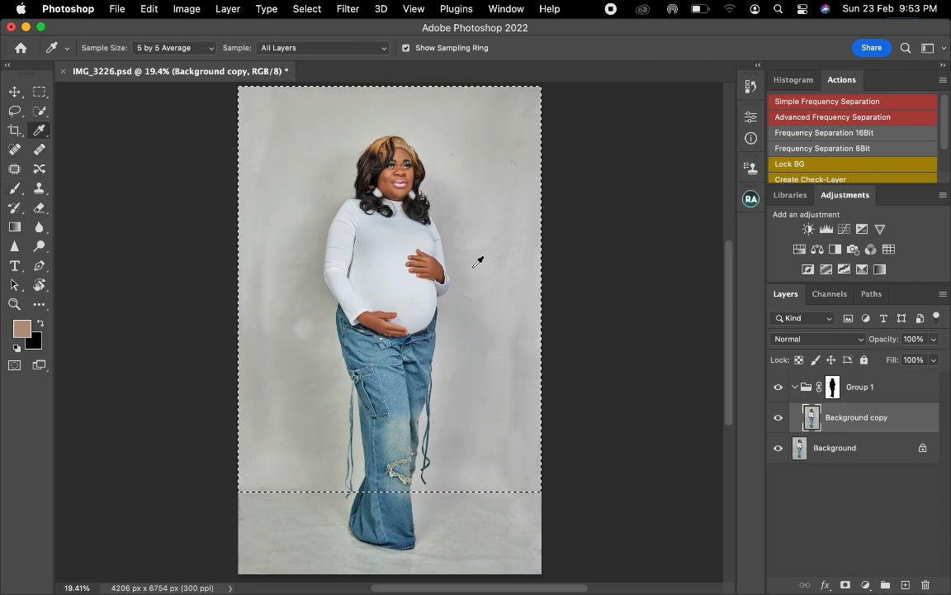
{"action": "left_click", "coordinate": [281, 222]}
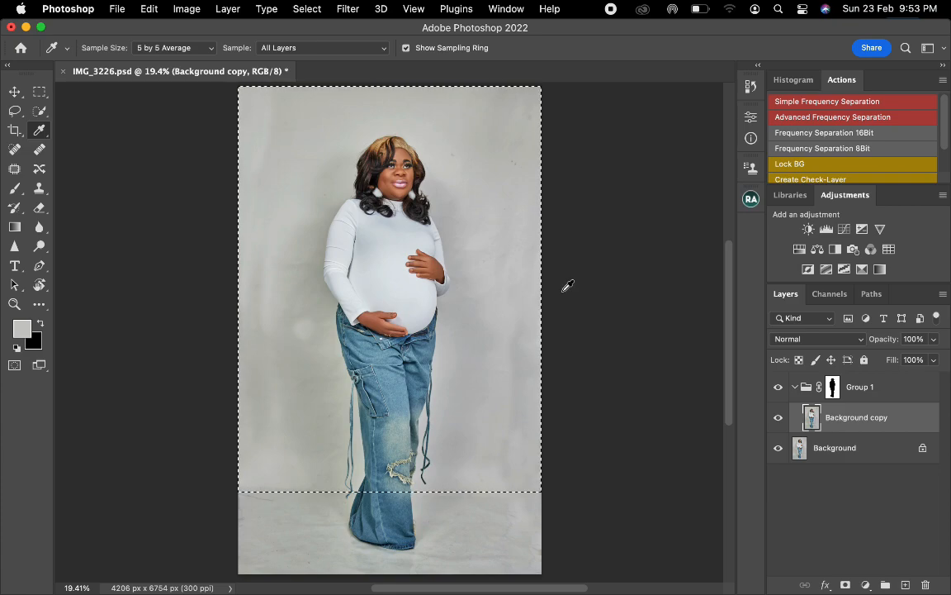
{"action": "left_click", "coordinate": [865, 586]}
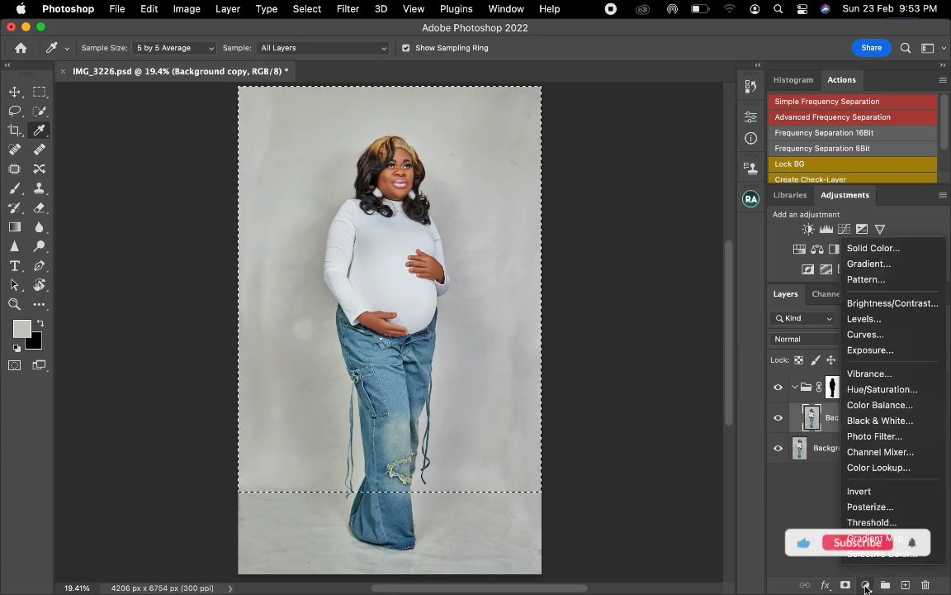
{"action": "left_click", "coordinate": [864, 249]}
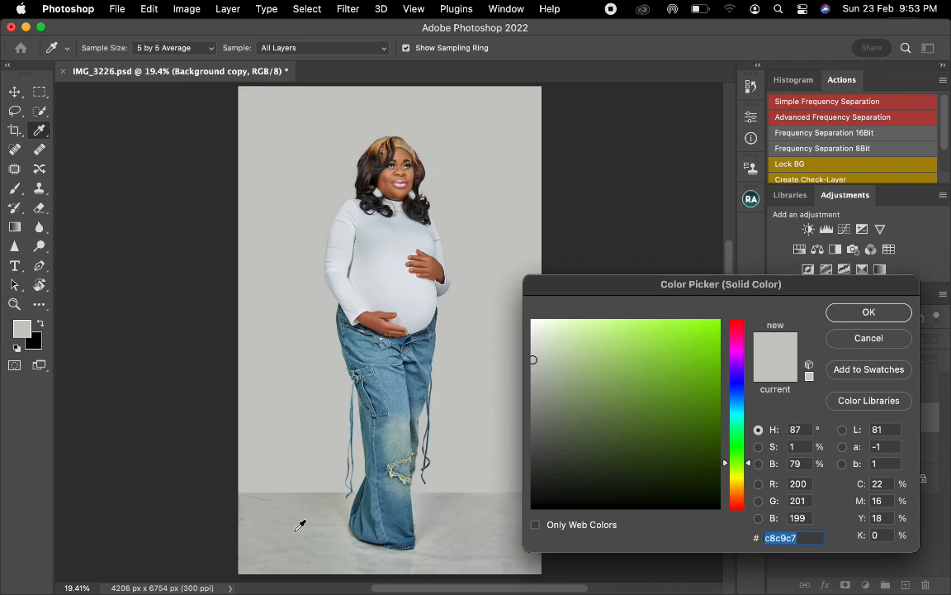
{"action": "left_click", "coordinate": [887, 315]}
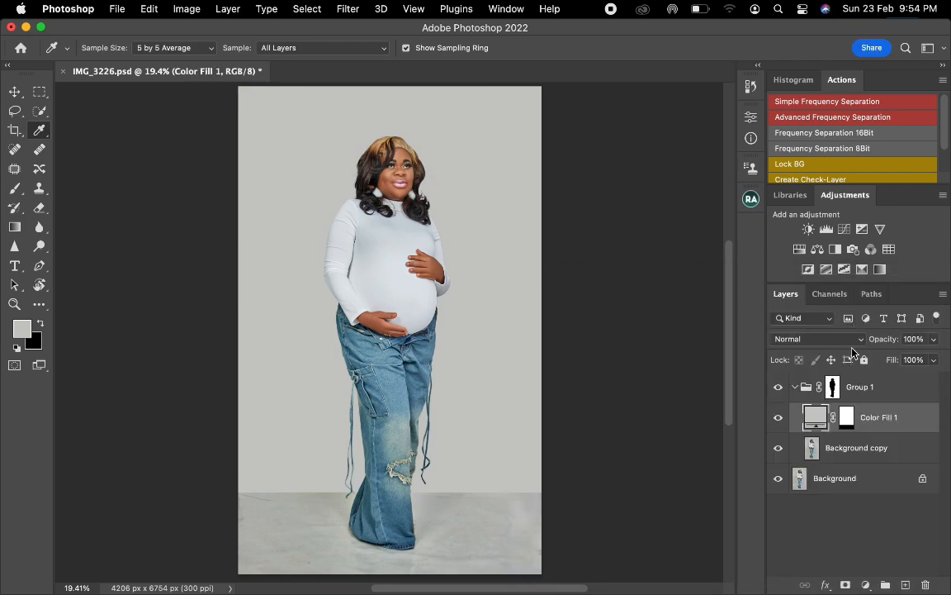
{"action": "left_click", "coordinate": [917, 339]}
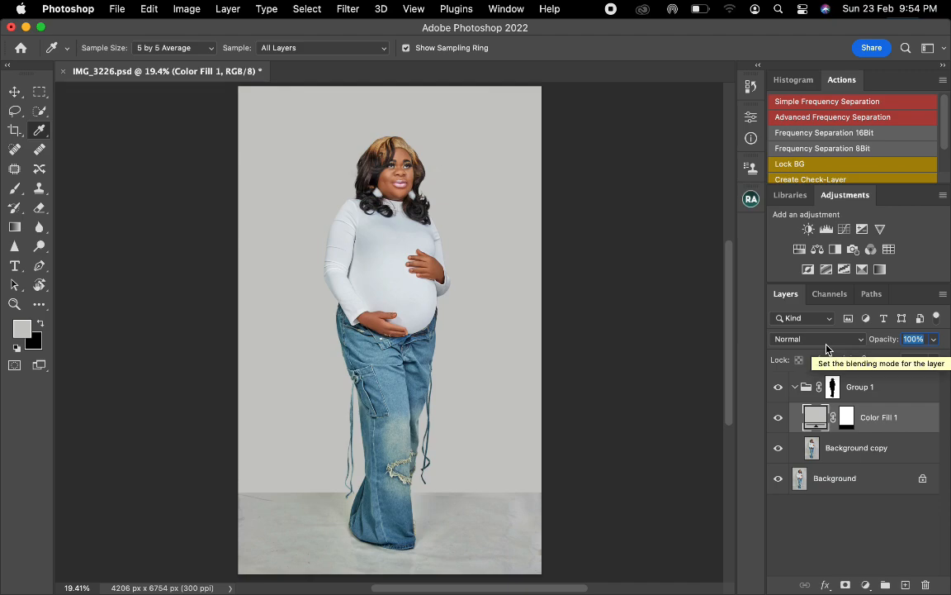
{"action": "type", "text": "85"}
- Load the Color Fill 1 mask as a selection and invert it to select the floor area
{"action": "left_click", "coordinate": [851, 421], "text": "super"}
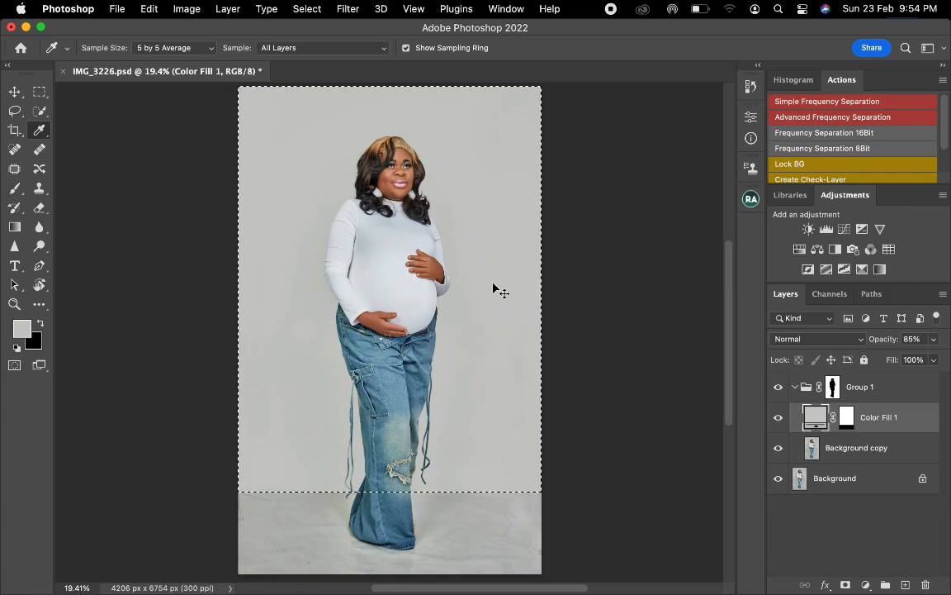
{"action": "key", "text": "super+shift+i"}
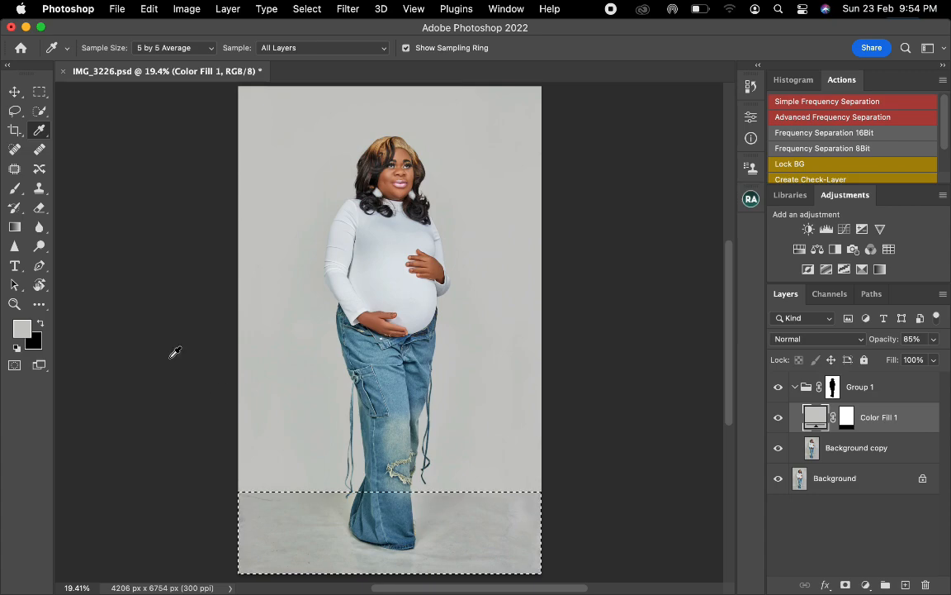
- On the Background copy layer, smooth the selected floor to the right of the woman's feet with a 500 px Mixer Brush
{"action": "key", "text": "k"}
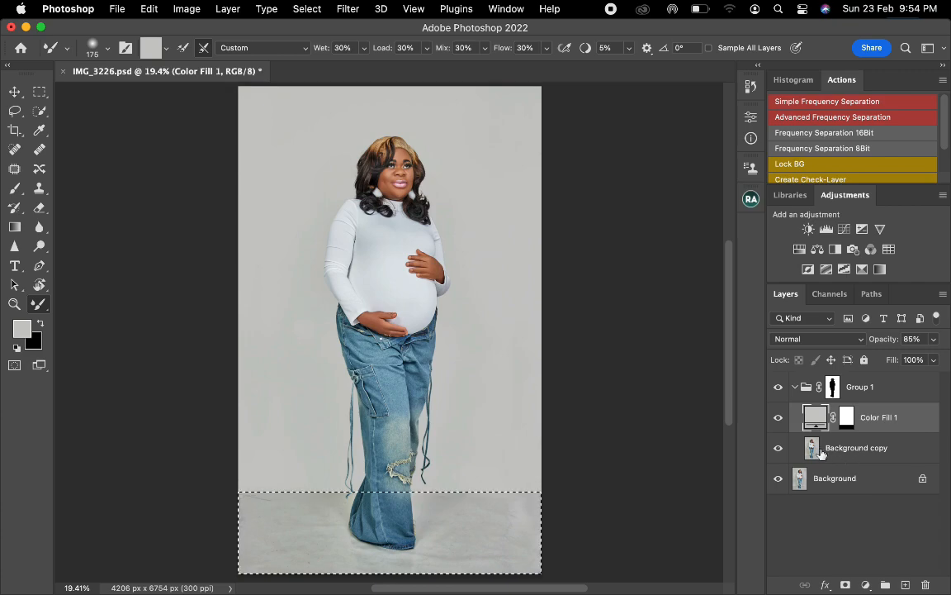
{"action": "left_click", "coordinate": [875, 454]}
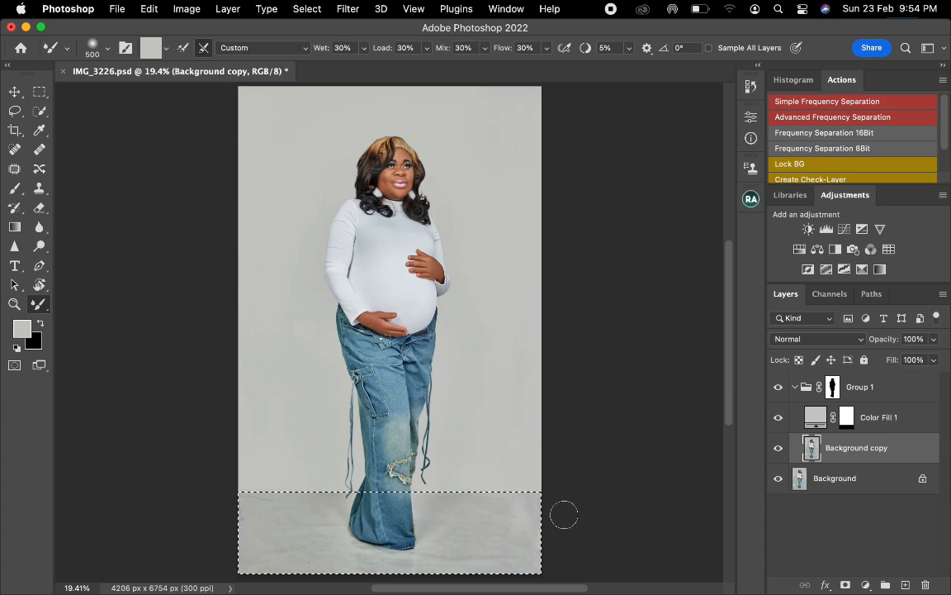
{"action": "left_click_drag", "start_coordinate": [564, 514], "coordinate": [498, 514]}
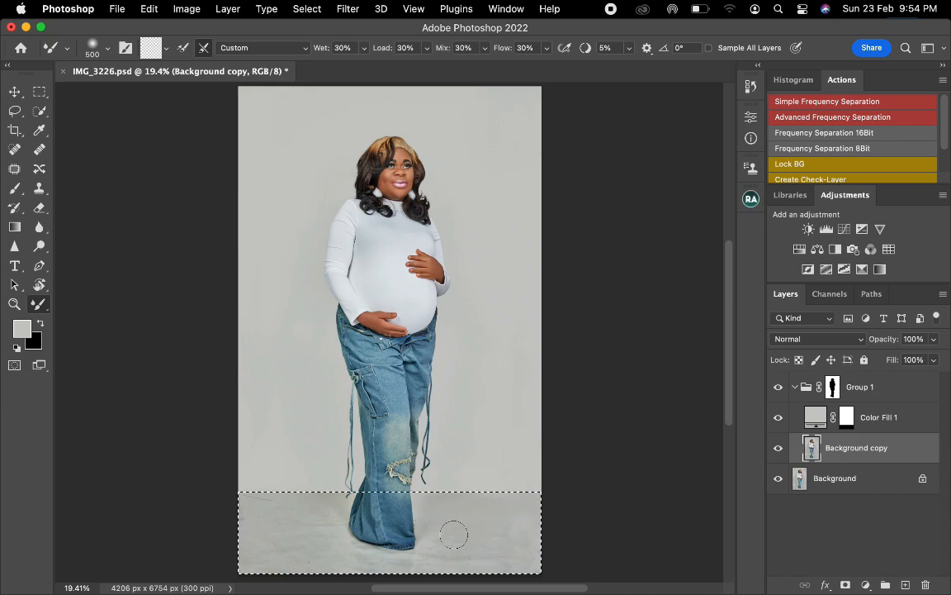
{"action": "mouse_move", "coordinate": [455, 535]}
{"action": "left_mouse_down"}
{"action": "mouse_move", "coordinate": [428, 542]}
{"action": "mouse_move", "coordinate": [443, 550]}
{"action": "mouse_move", "coordinate": [430, 559]}
{"action": "mouse_move", "coordinate": [437, 545]}
{"action": "mouse_move", "coordinate": [426, 563]}
{"action": "mouse_move", "coordinate": [510, 557]}
{"action": "left_mouse_up"}
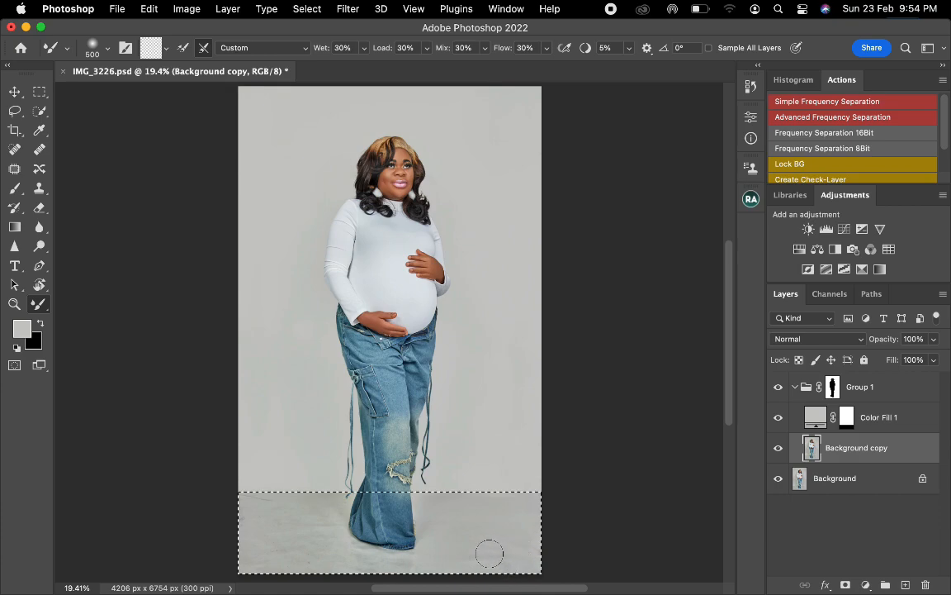
- Smooth the floor to the left of the woman and along its lower part with the Mixer Brush, adjusting its size up to 600 px
{"action": "key", "text": "bracketright"}
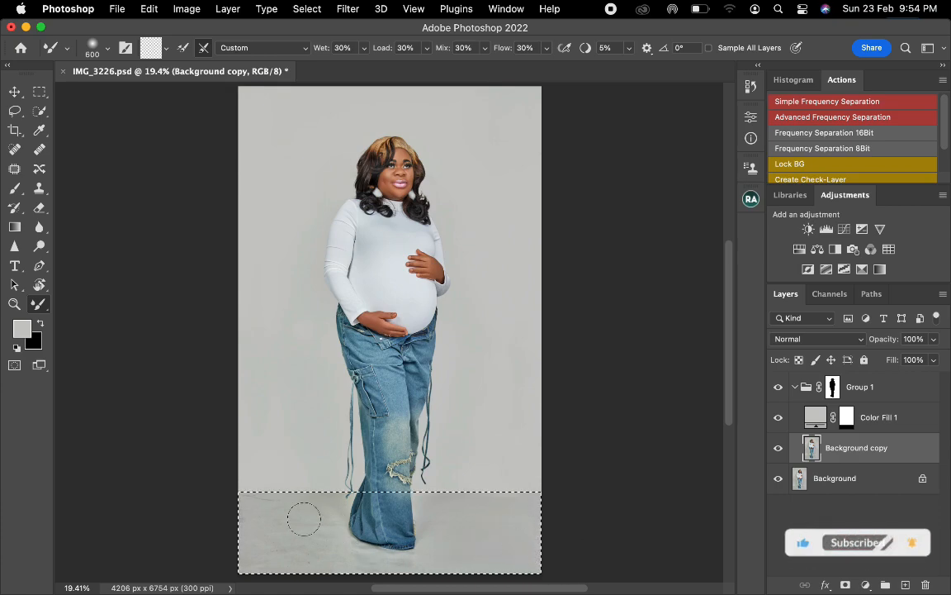
{"action": "key", "text": "bracketleft"}
{"action": "key", "text": "bracketleft"}
{"action": "mouse_move", "coordinate": [304, 515]}
{"action": "left_mouse_down"}
{"action": "mouse_move", "coordinate": [336, 506]}
{"action": "mouse_move", "coordinate": [253, 497]}
{"action": "mouse_move", "coordinate": [262, 502]}
{"action": "left_mouse_up"}
{"action": "key", "text": "bracketright"}
{"action": "mouse_move", "coordinate": [277, 524]}
{"action": "left_mouse_down"}
{"action": "mouse_move", "coordinate": [341, 535]}
{"action": "mouse_move", "coordinate": [250, 529]}
{"action": "mouse_move", "coordinate": [253, 517]}
{"action": "mouse_move", "coordinate": [275, 540]}
{"action": "mouse_move", "coordinate": [268, 560]}
{"action": "mouse_move", "coordinate": [320, 562]}
{"action": "mouse_move", "coordinate": [269, 554]}
{"action": "mouse_move", "coordinate": [278, 560]}
{"action": "mouse_move", "coordinate": [257, 569]}
{"action": "mouse_move", "coordinate": [269, 556]}
{"action": "mouse_move", "coordinate": [322, 550]}
{"action": "mouse_move", "coordinate": [288, 541]}
{"action": "mouse_move", "coordinate": [317, 517]}
{"action": "mouse_move", "coordinate": [285, 515]}
{"action": "mouse_move", "coordinate": [315, 553]}
{"action": "mouse_move", "coordinate": [341, 553]}
{"action": "mouse_move", "coordinate": [371, 569]}
{"action": "left_mouse_up"}
{"action": "key", "text": "bracketright"}
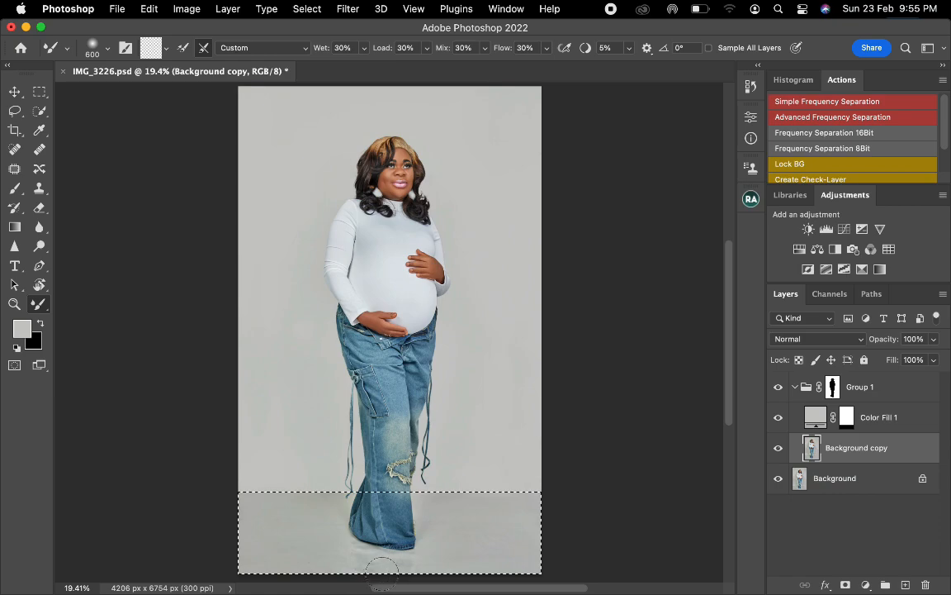
- Blend the floor just below the woman's feet with a 300 px Mixer Brush, then enlarge it to 600 px for the surrounding floor
{"action": "key", "text": "bracketleft"}
{"action": "key", "text": "bracketleft"}
{"action": "key", "text": "bracketleft"}
{"action": "key", "text": "bracketleft"}
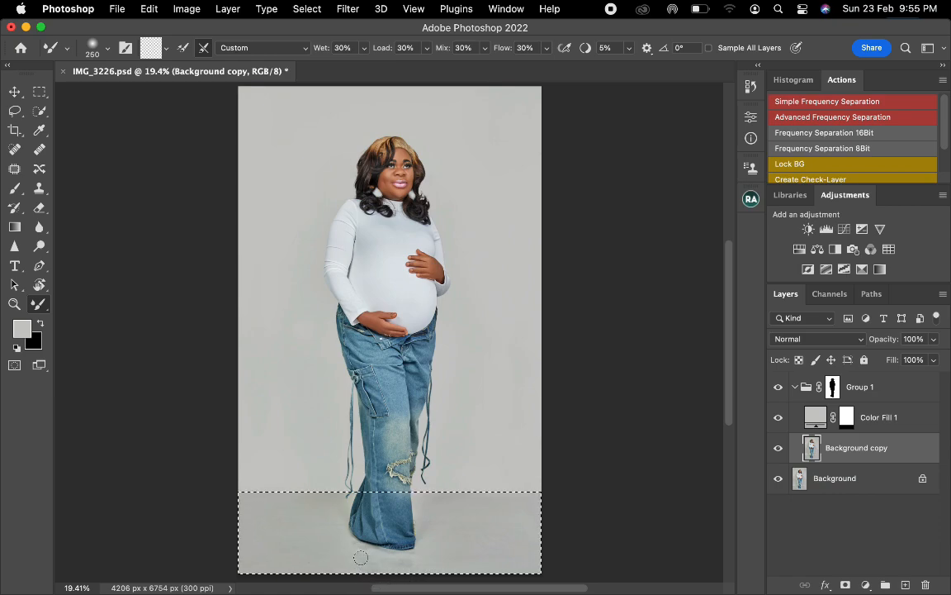
{"action": "key", "text": "bracketright"}
{"action": "left_click_drag", "start_coordinate": [376, 561], "coordinate": [384, 559]}
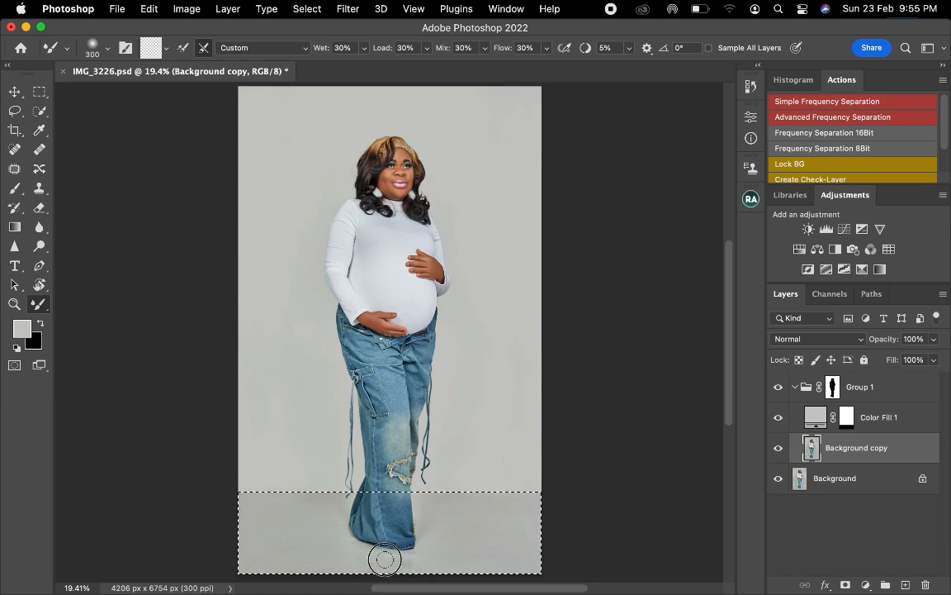
{"action": "key", "text": "bracketright"}
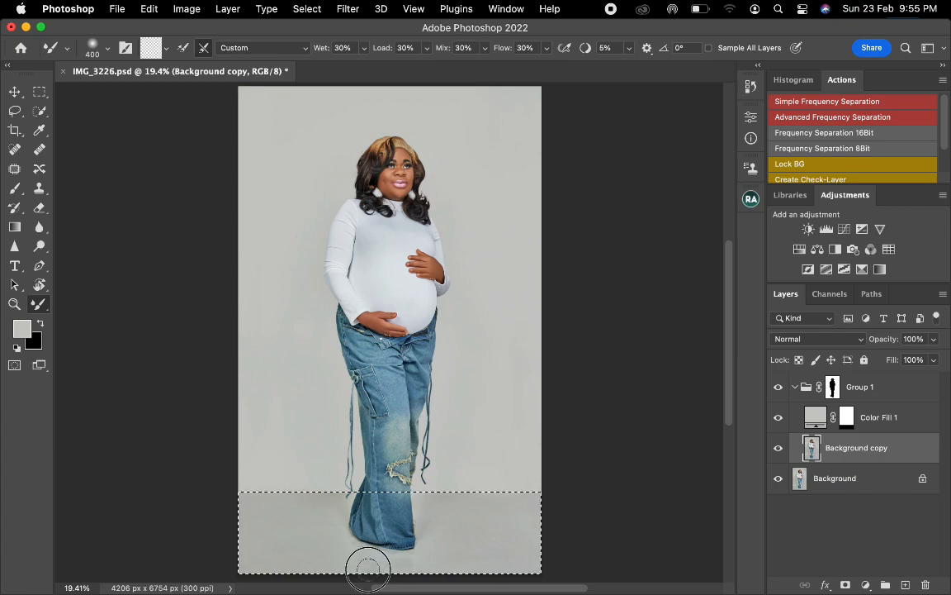
{"action": "key", "text": "bracketright"}
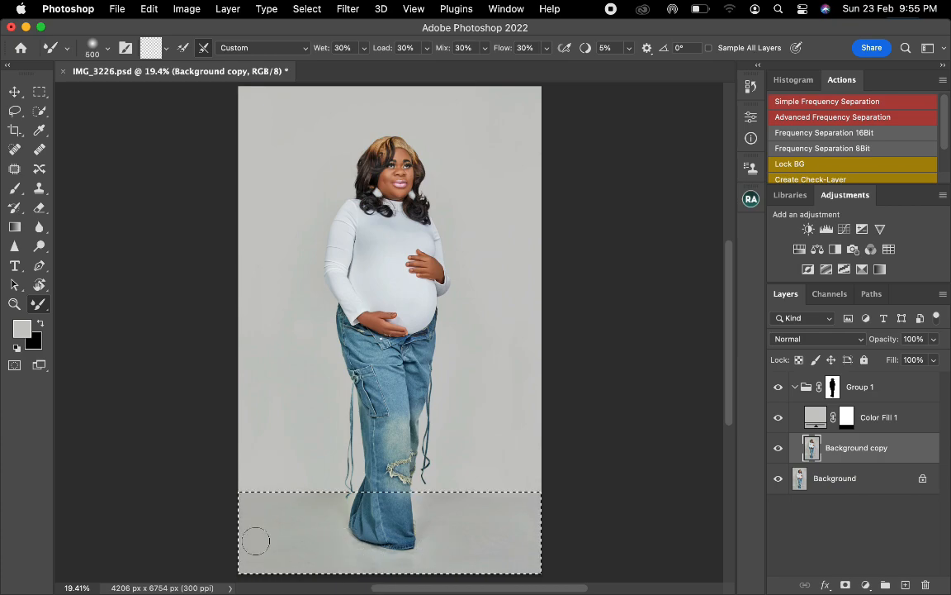
{"action": "key", "text": "bracketright"}
- Switch to the Quick Selection tool and deselect the floor area
{"action": "left_click", "coordinate": [39, 111]}
{"action": "right_click", "coordinate": [346, 176]}
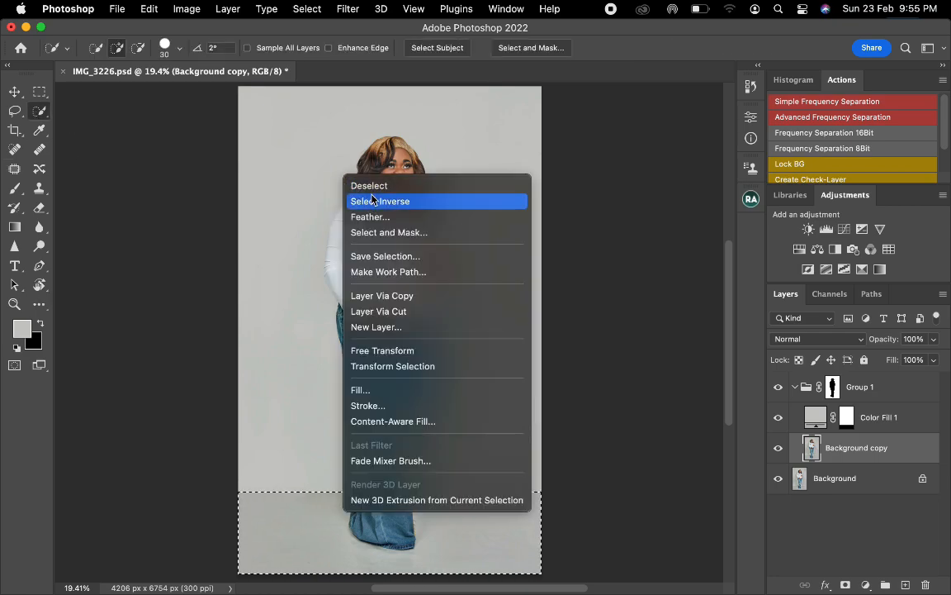
{"action": "left_click", "coordinate": [370, 186]}
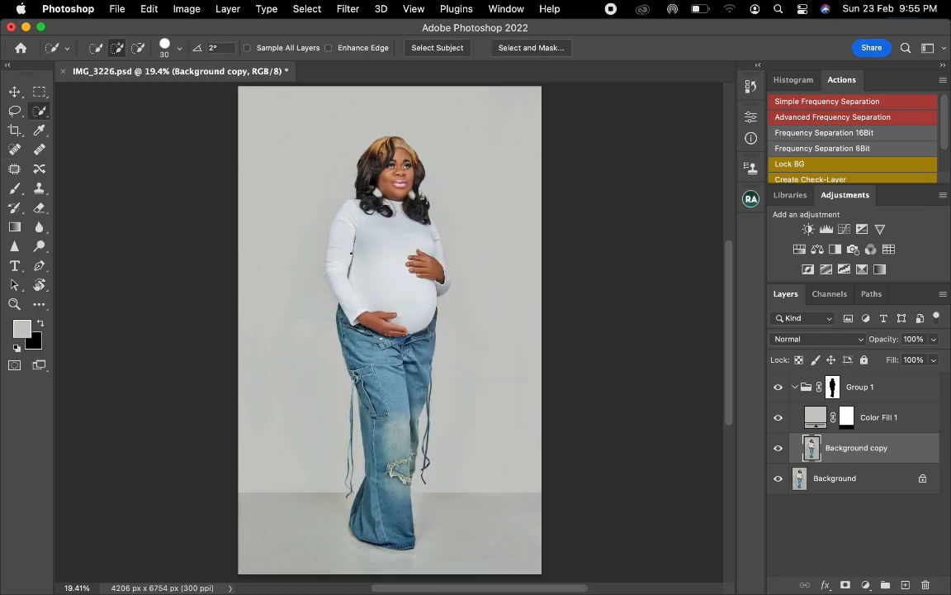
{"action": "left_click", "coordinate": [847, 417]}
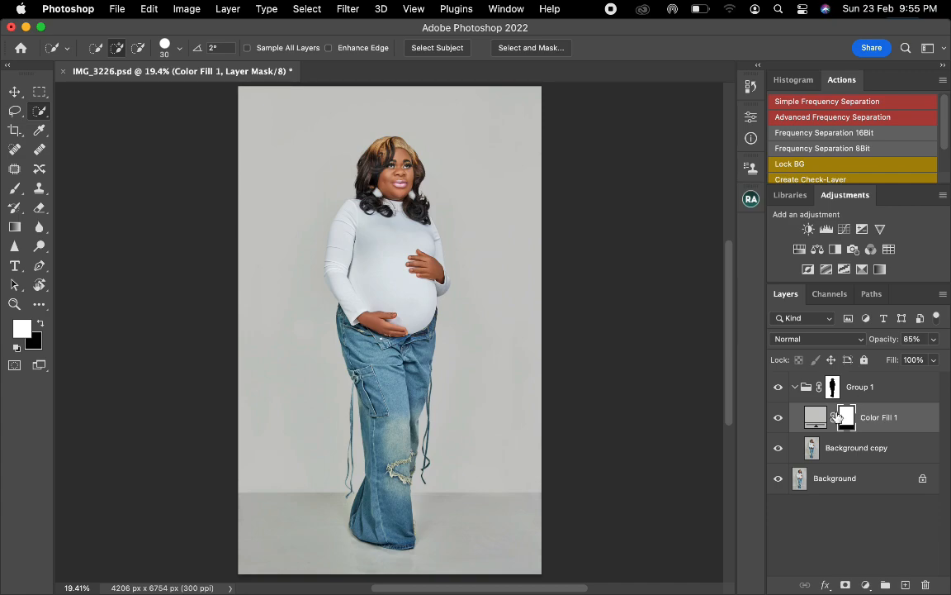
{"action": "double_click", "coordinate": [816, 417]}
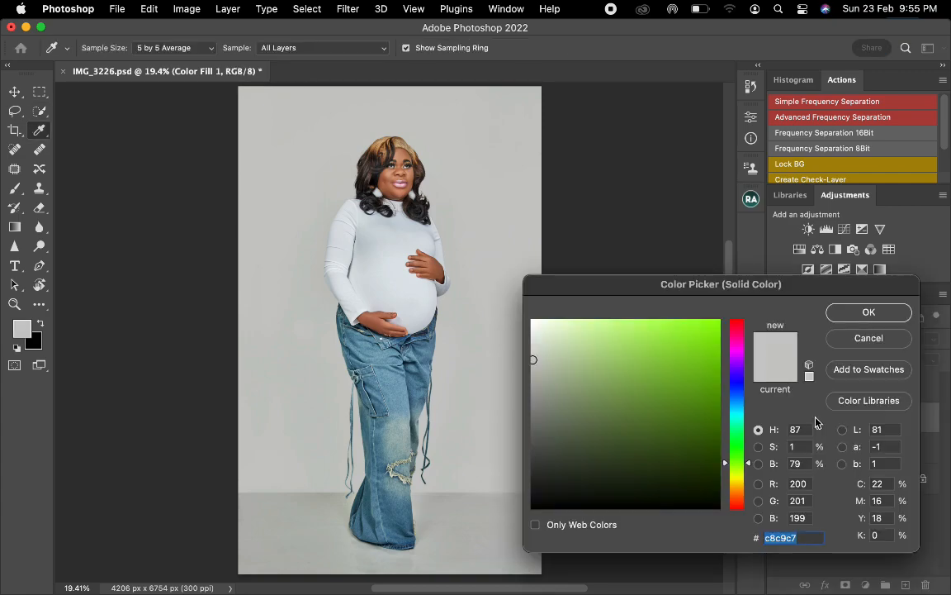
{"action": "left_click", "coordinate": [848, 340]}
- Feather the Color Fill 1 layer mask to soften the transition between the backdrop and the floor
{"action": "left_click", "coordinate": [751, 118]}
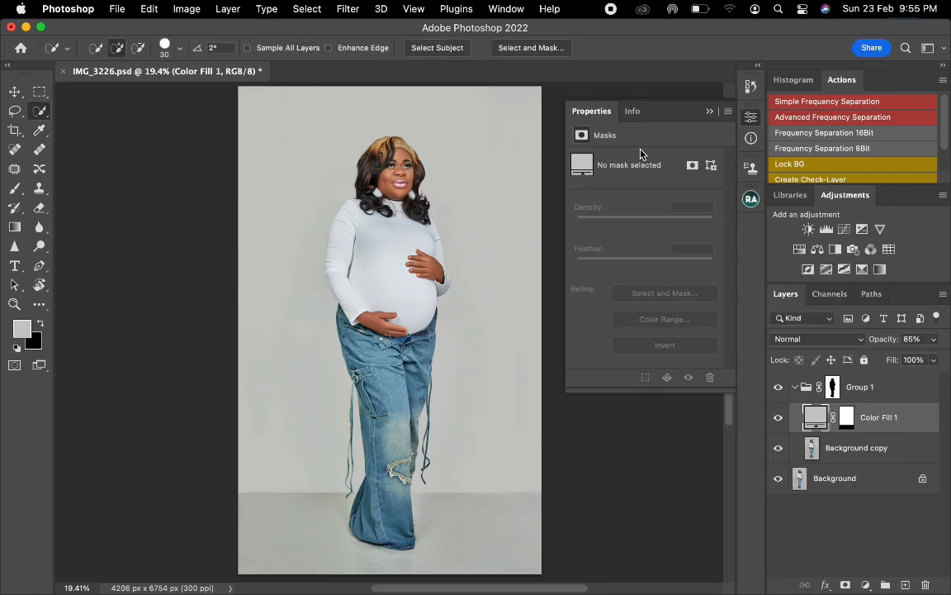
{"action": "left_click", "coordinate": [846, 421]}
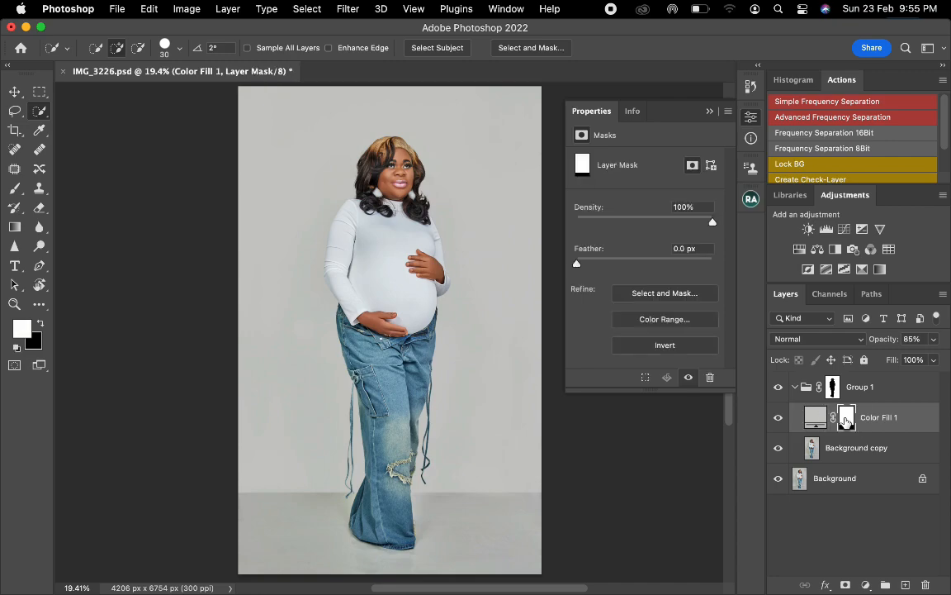
{"action": "left_click", "coordinate": [618, 264]}
{"action": "mouse_move", "coordinate": [618, 264]}
{"action": "left_mouse_down"}
{"action": "mouse_move", "coordinate": [647, 263]}
{"action": "mouse_move", "coordinate": [636, 264]}
{"action": "left_mouse_up"}
{"action": "left_click", "coordinate": [707, 113]}
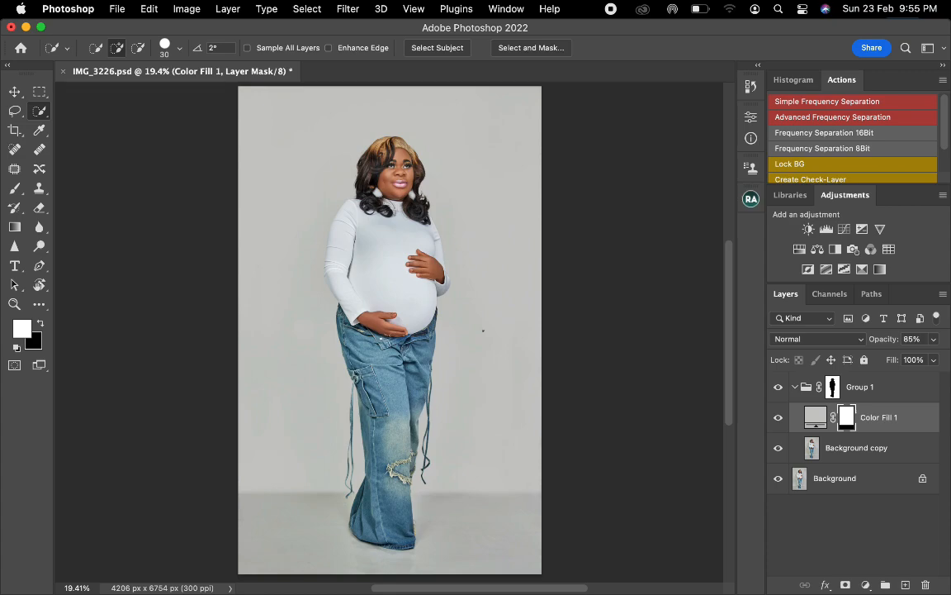
- Add a Hue/Saturation adjustment layer above Color Fill 1 inside the group and set its saturation to -100
{"action": "left_click", "coordinate": [798, 253]}
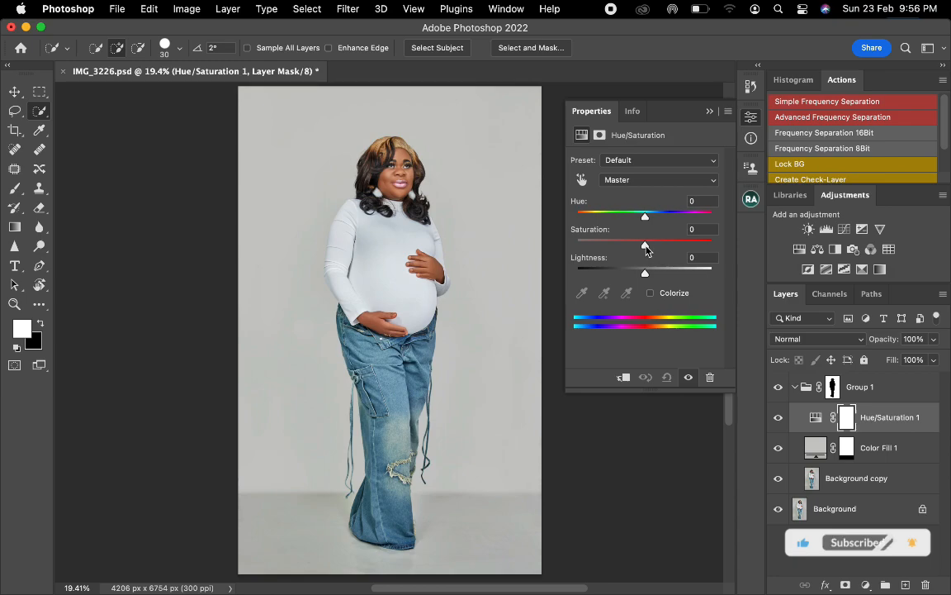
{"action": "left_click_drag", "start_coordinate": [645, 245], "coordinate": [577, 245]}
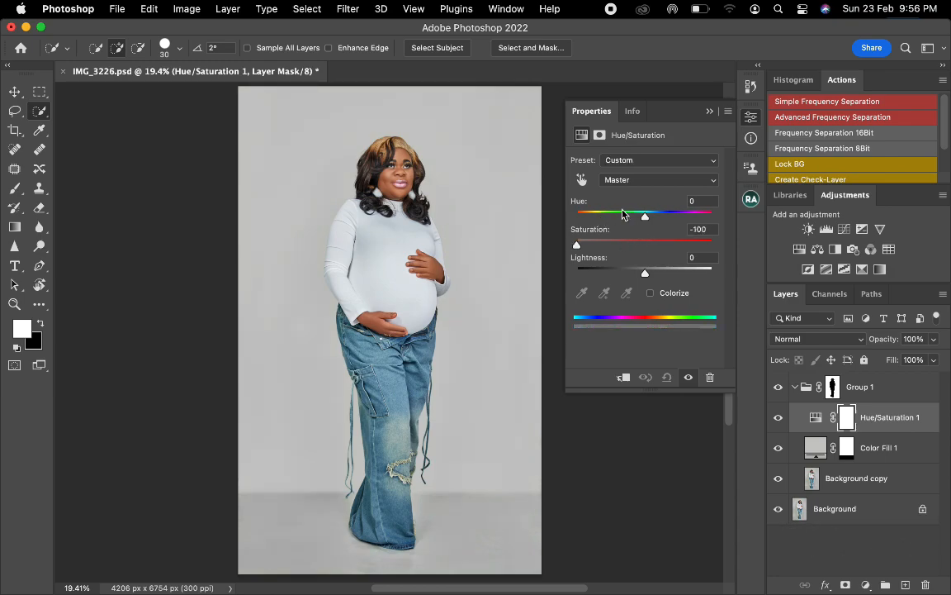
{"action": "left_click", "coordinate": [710, 112]}
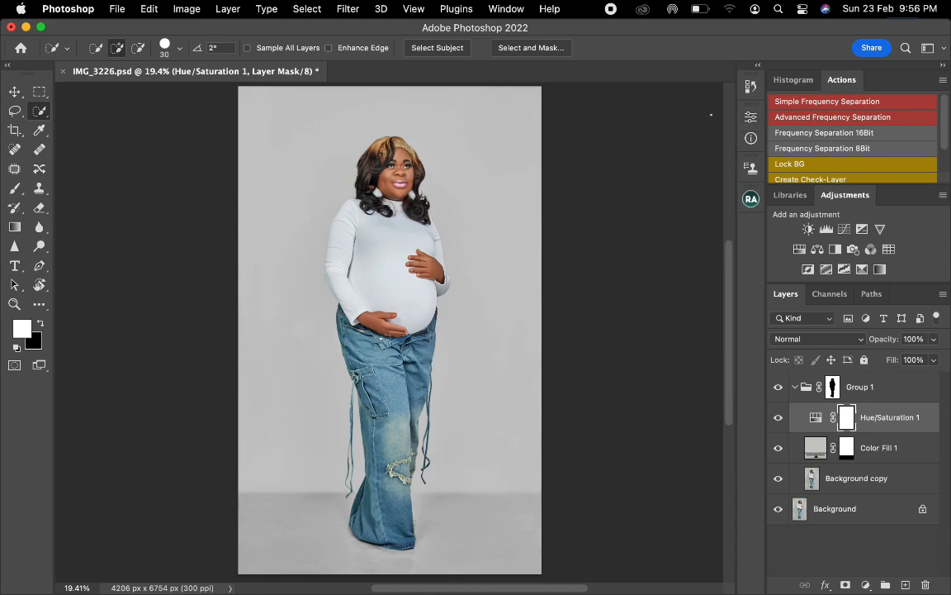
- Add a Brightness/Contrast adjustment layer above the Hue/Saturation layer and set its brightness to 2
{"action": "left_click", "coordinate": [809, 229]}
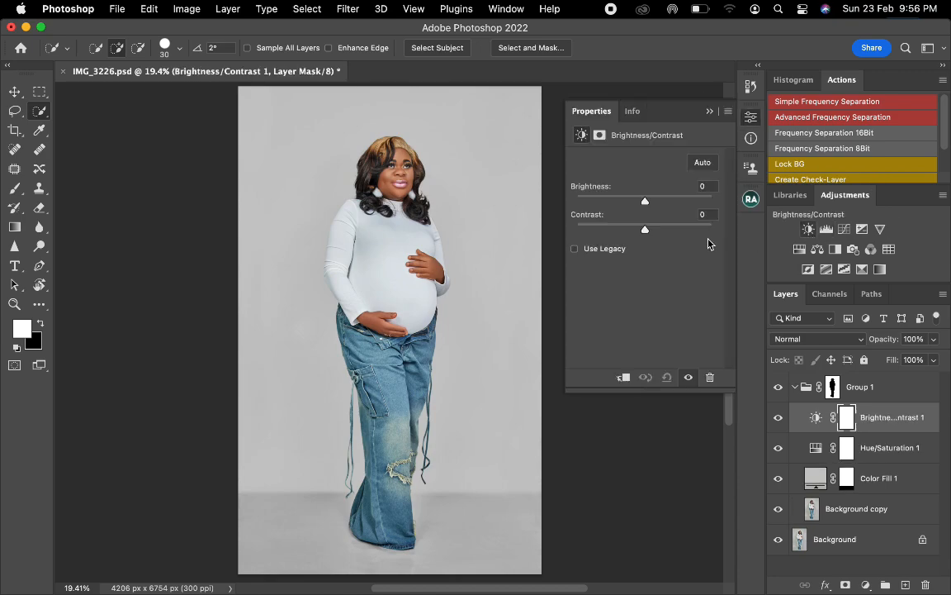
{"action": "left_click_drag", "start_coordinate": [709, 186], "coordinate": [651, 192]}
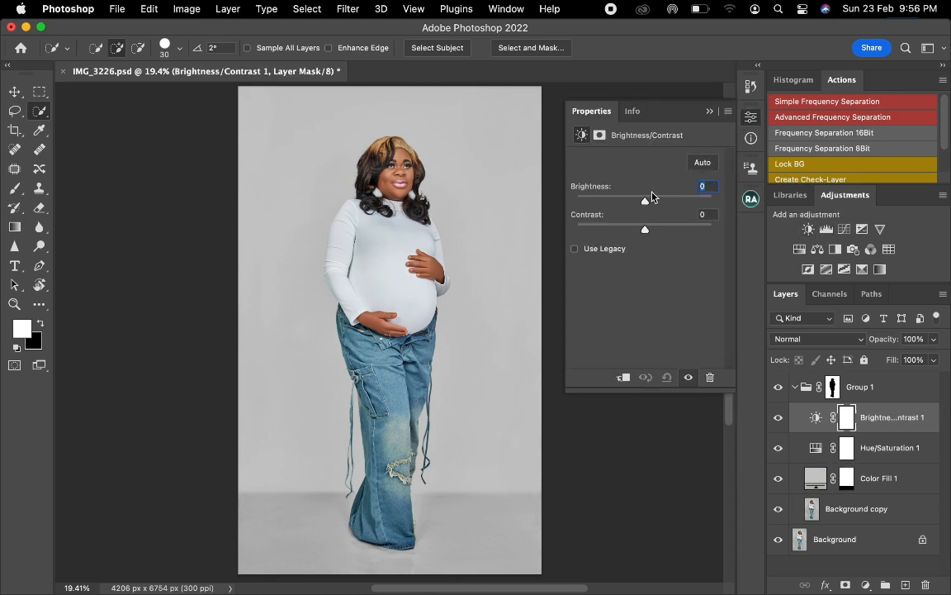
{"action": "type", "text": "2"}
{"action": "left_click", "coordinate": [751, 118]}
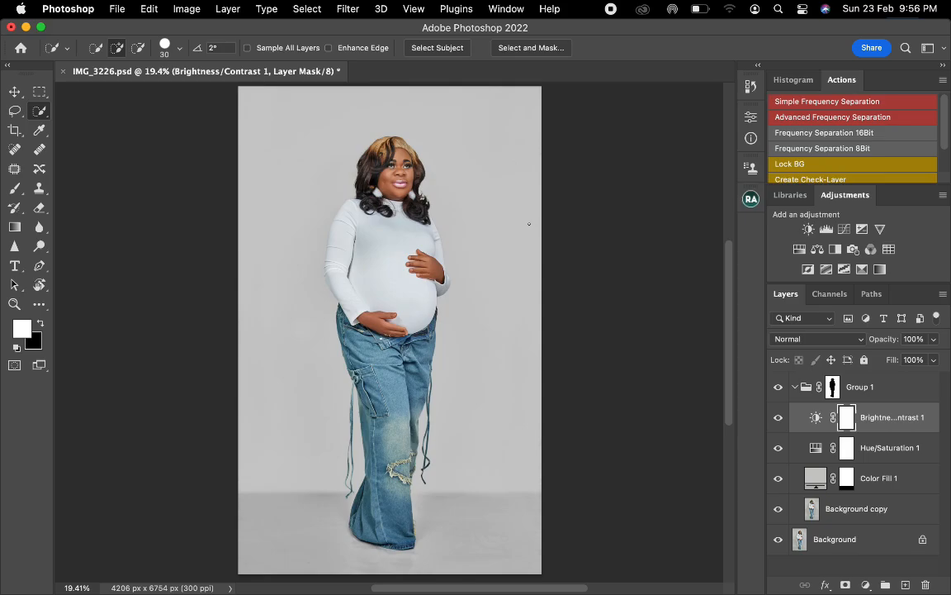
- Open the window-light image 20.jpg and bring a duplicate of its layer into IMG_3226.psd above the Brightness/Contrast adjustment
{"action": "key", "text": "ctrl+Right"}
{"action": "left_click_drag", "start_coordinate": [532, 158], "coordinate": [450, 573]}
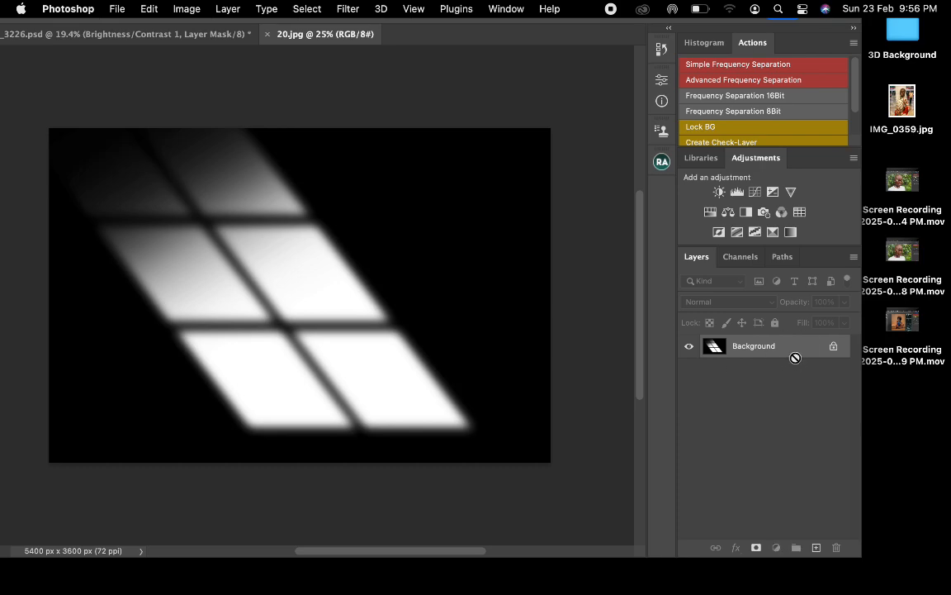
{"action": "key", "text": "super+j"}
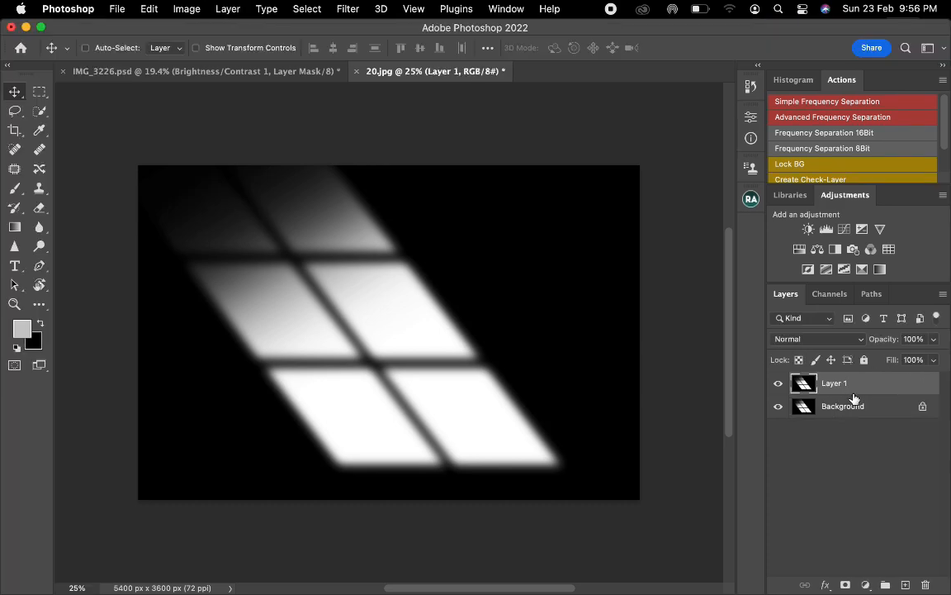
{"action": "left_click_drag", "start_coordinate": [854, 391], "coordinate": [378, 150]}
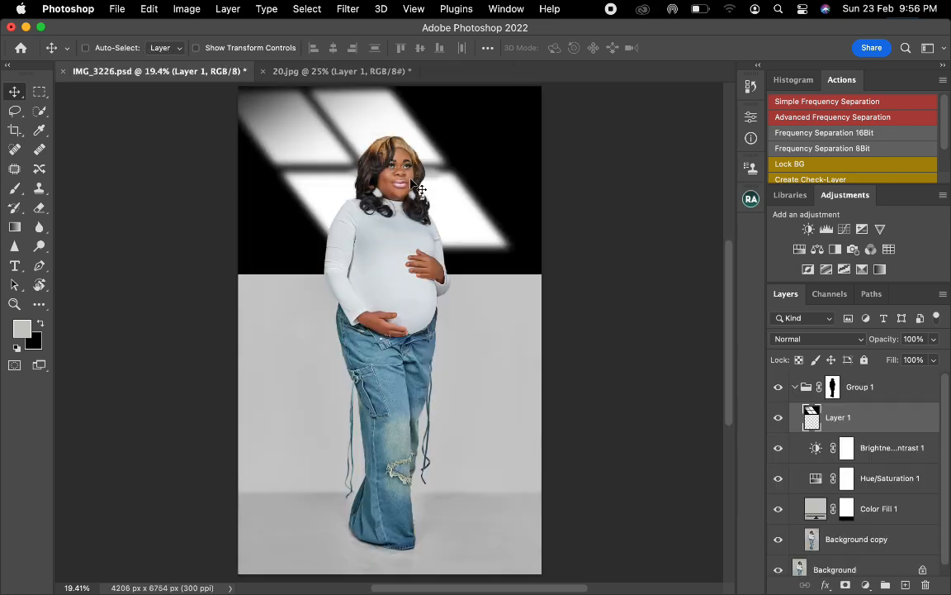
- Flip the window-light layer horizontally with Free Transform and place it behind the woman's upper body, shifted toward the backdrop's right side
{"action": "scroll", "coordinate": [357, 198], "scroll_direction": "down", "scroll_amount": 1}
{"action": "scroll", "coordinate": [357, 197], "scroll_direction": "down", "scroll_amount": 2}
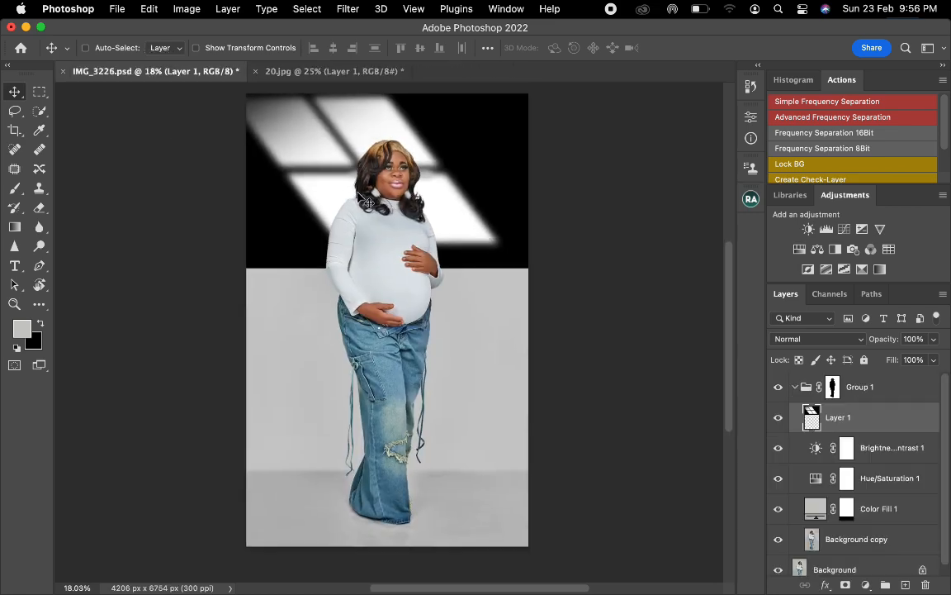
{"action": "key", "text": "super+t"}
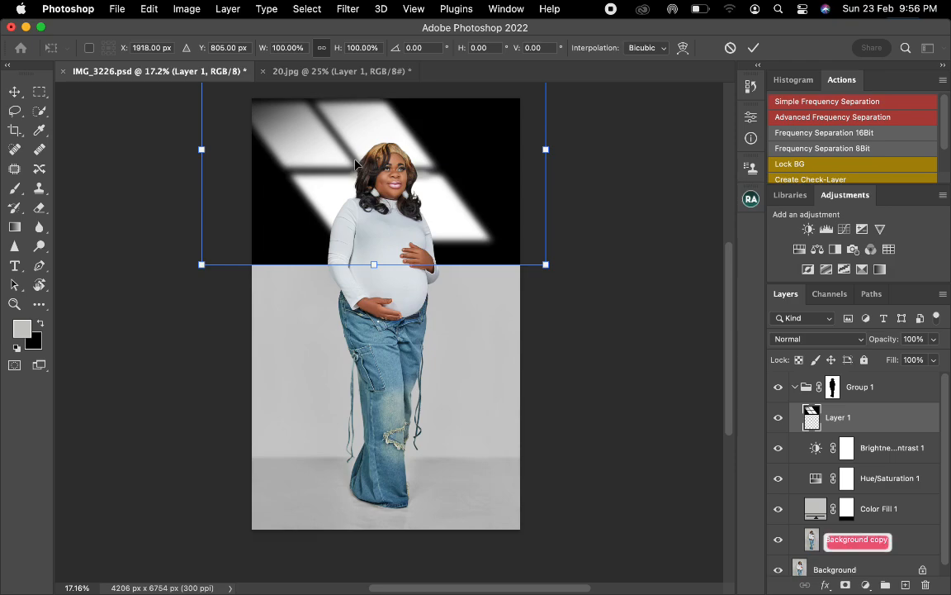
{"action": "left_click_drag", "start_coordinate": [350, 163], "coordinate": [352, 200]}
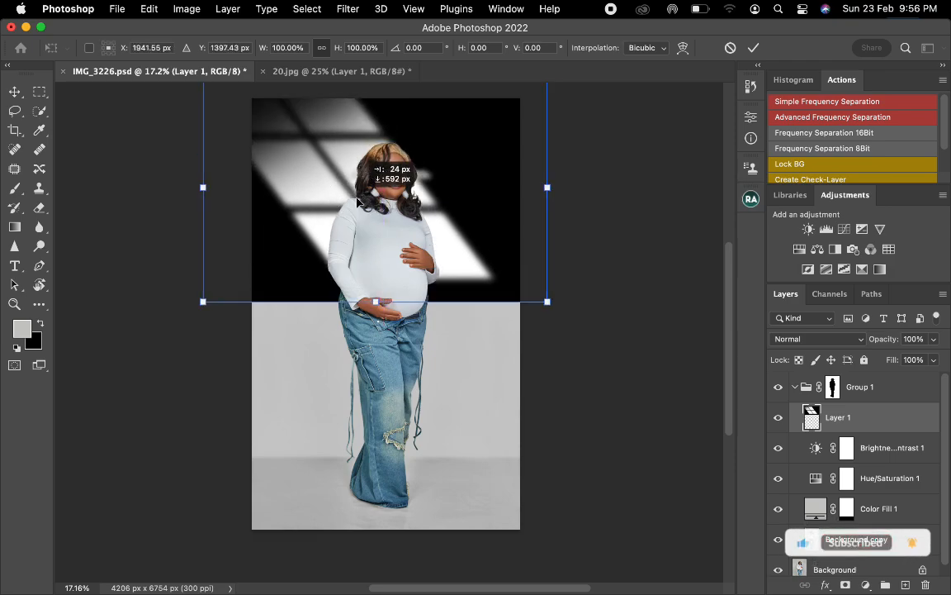
{"action": "right_click", "coordinate": [356, 194]}
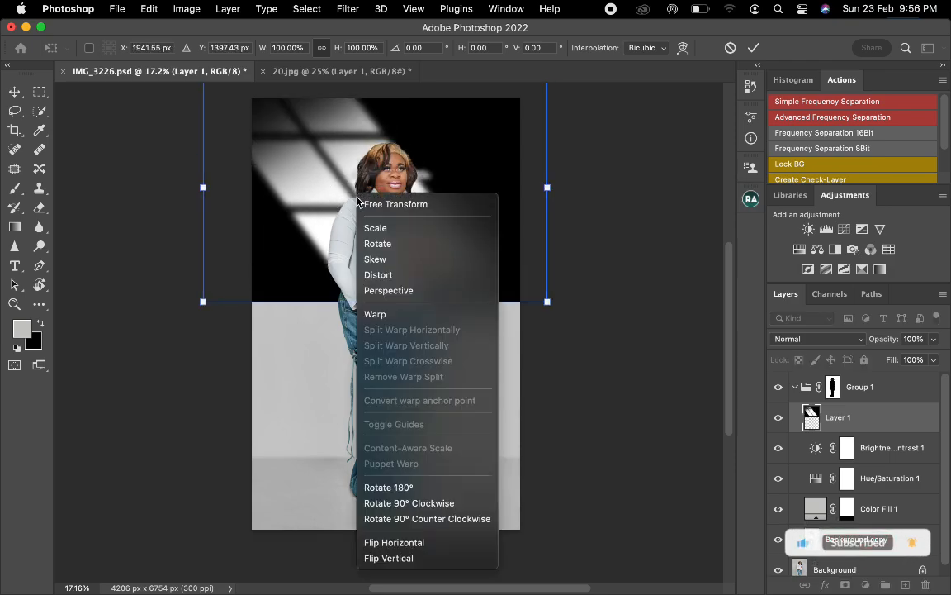
{"action": "left_click", "coordinate": [392, 542]}
{"action": "left_click_drag", "start_coordinate": [484, 221], "coordinate": [508, 218]}
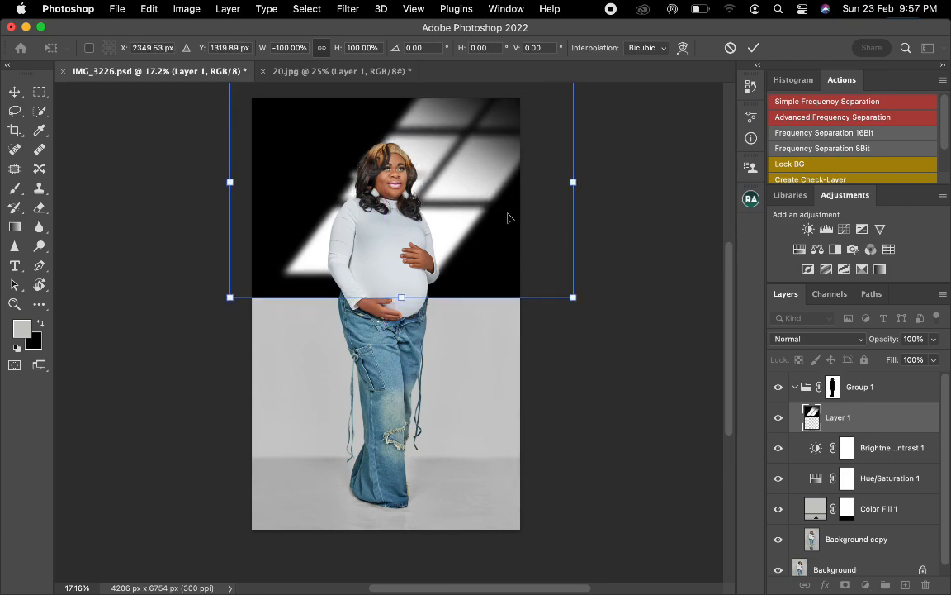
{"action": "key", "text": "Return"}
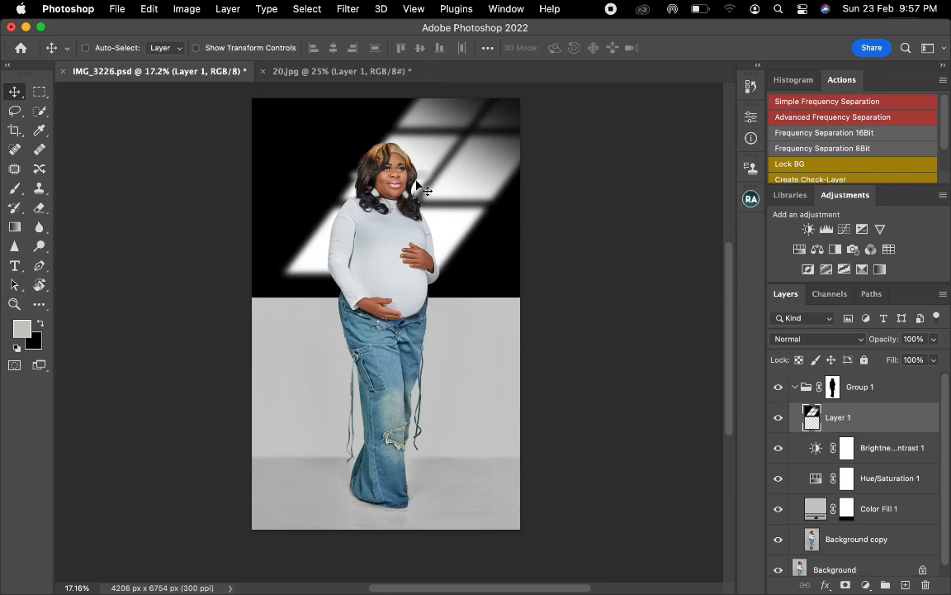
- Set the window-light layer to Screen blending at 80% opacity and lower its fill slightly
{"action": "left_click", "coordinate": [818, 339]}
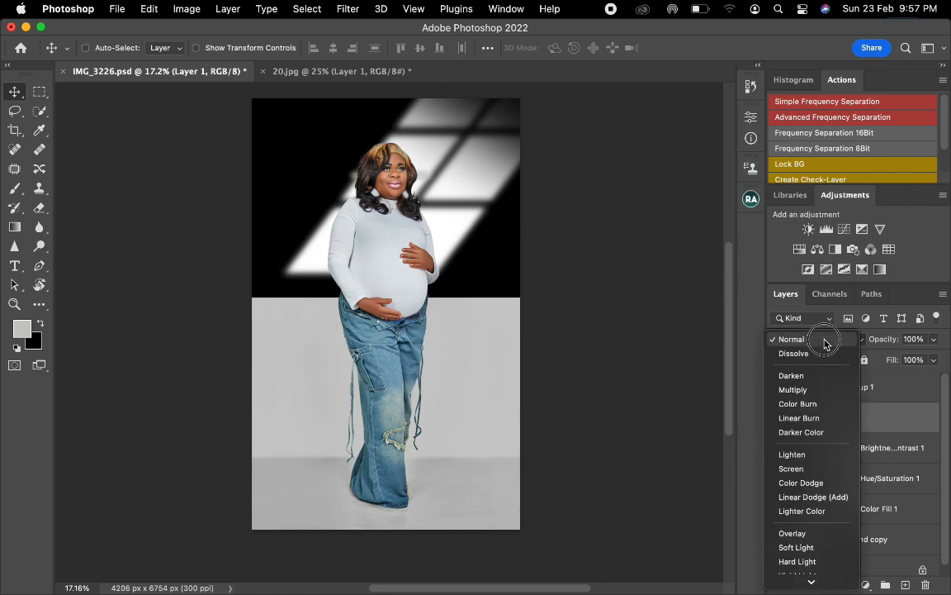
{"action": "left_click", "coordinate": [816, 469]}
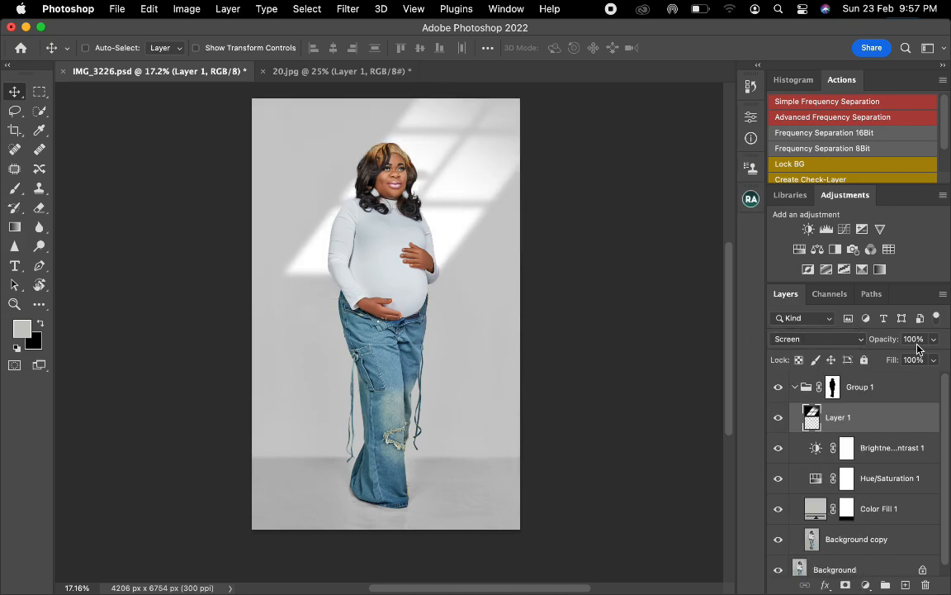
{"action": "mouse_move", "coordinate": [888, 339]}
{"action": "left_mouse_down"}
{"action": "mouse_move", "coordinate": [875, 342]}
{"action": "mouse_move", "coordinate": [882, 347]}
{"action": "left_mouse_up"}
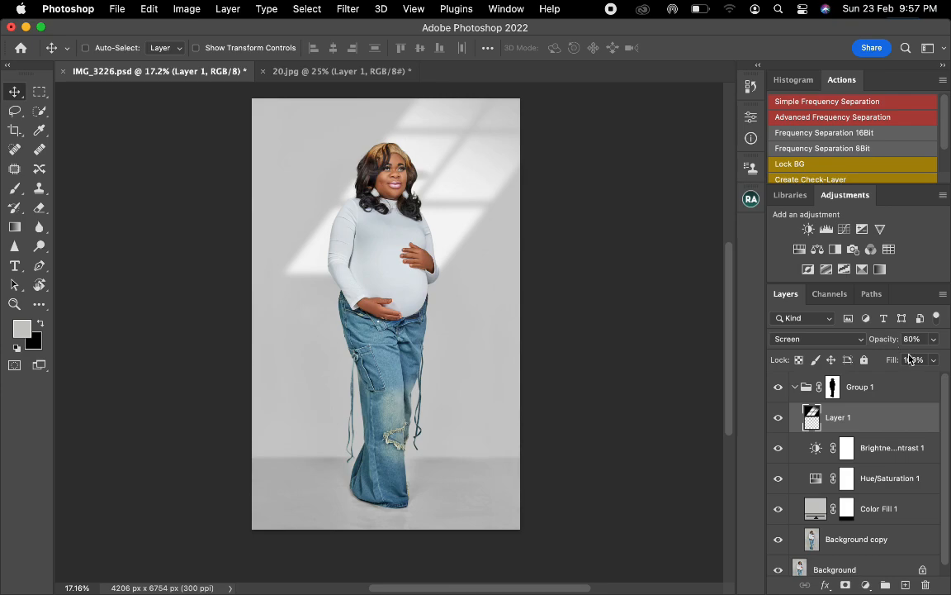
{"action": "left_click_drag", "start_coordinate": [895, 362], "coordinate": [890, 363]}
- Add a Color Balance adjustment layer above the Brightness/Contrast layer and shift its midtones slightly toward cyan
{"action": "left_click", "coordinate": [877, 450]}
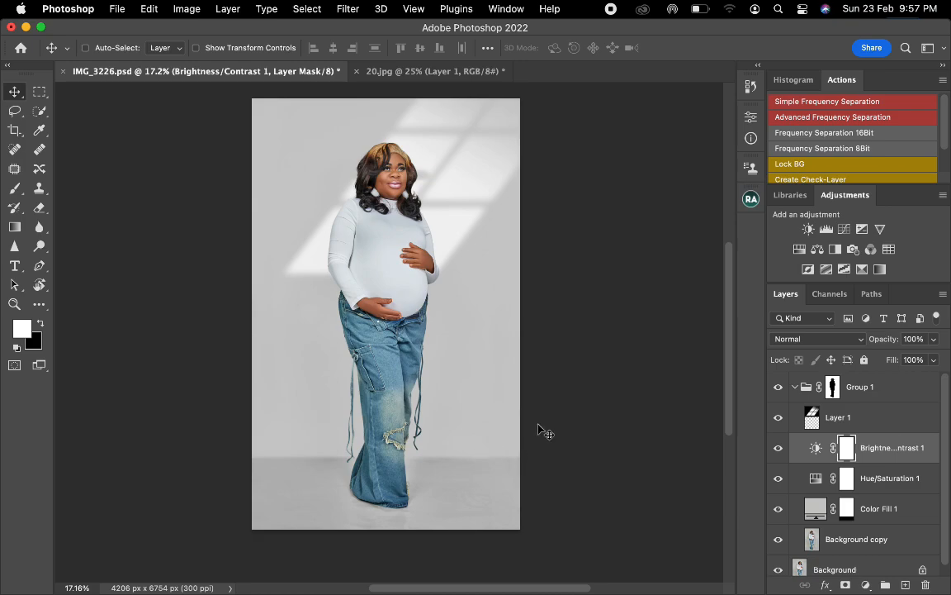
{"action": "left_click", "coordinate": [817, 248]}
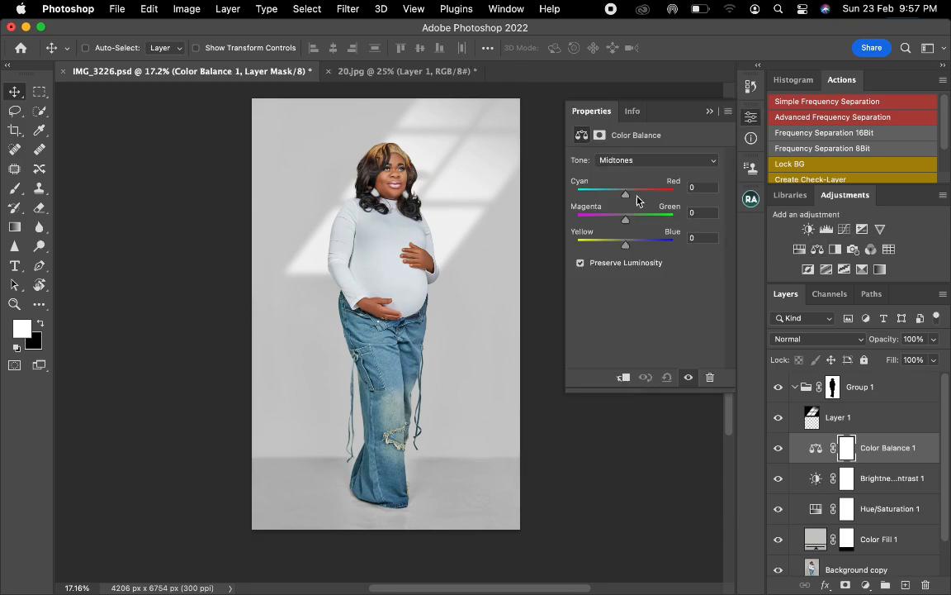
{"action": "left_click_drag", "start_coordinate": [628, 195], "coordinate": [625, 197]}
{"action": "left_click", "coordinate": [709, 111]}
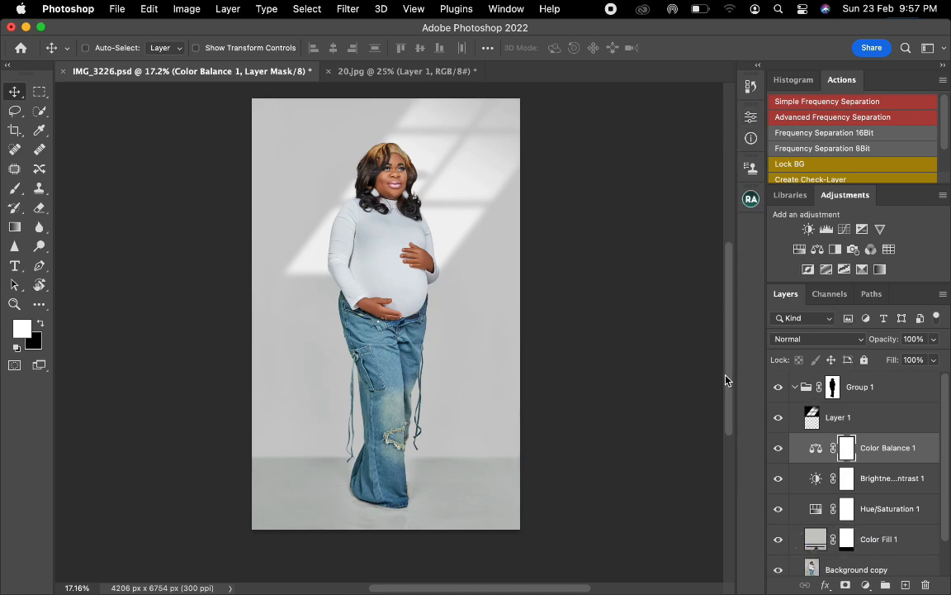
- Toggle the visibility of Group 1 to compare the portrait before and after the backdrop edits, and collapse the group
{"action": "left_click", "coordinate": [778, 389]}
{"action": "left_click", "coordinate": [778, 388]}
{"action": "left_click", "coordinate": [778, 388]}
{"action": "left_click", "coordinate": [778, 388]}
{"action": "left_click", "coordinate": [796, 388]}
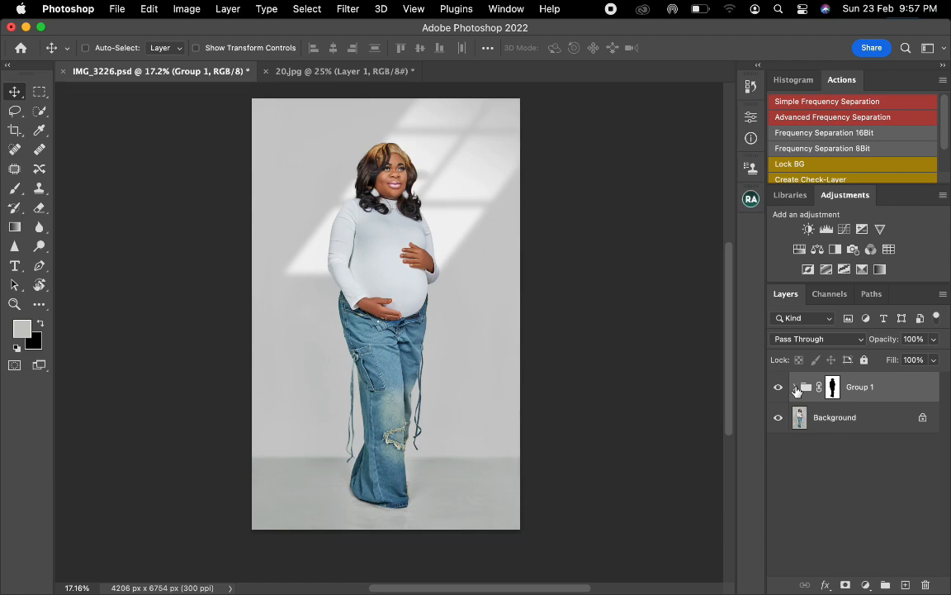